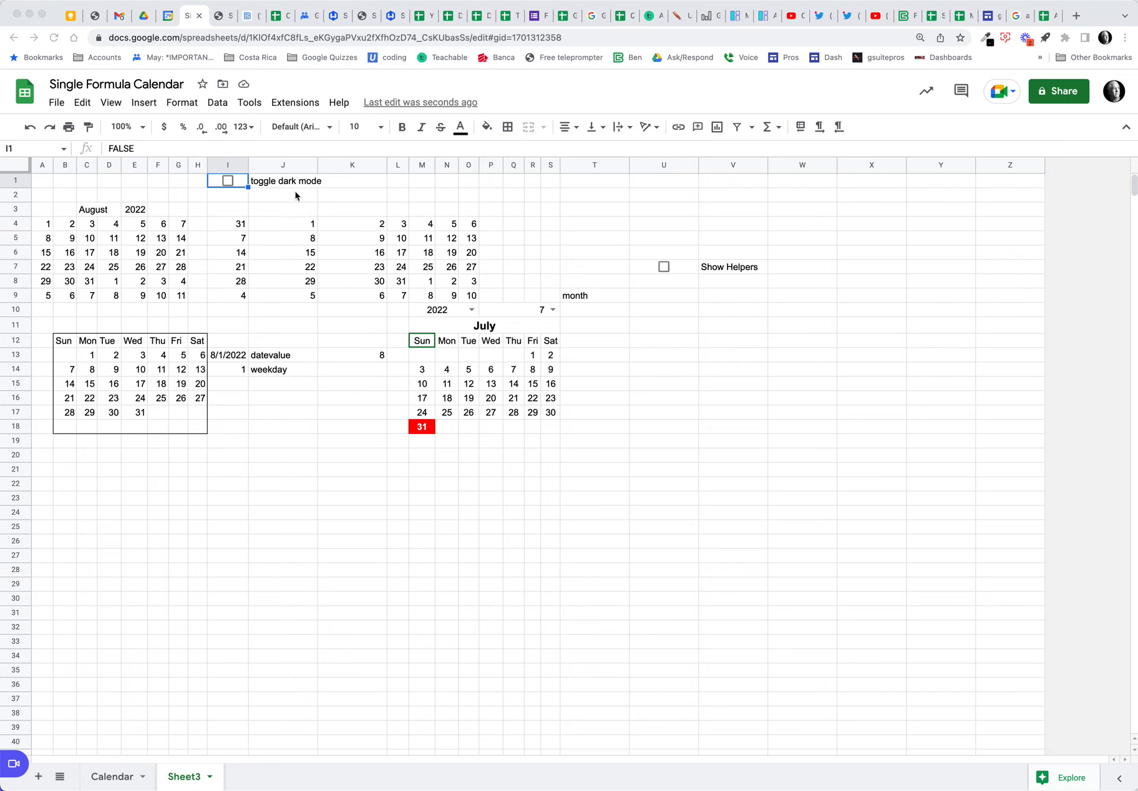
# Step: Test the dark mode and helper column checkboxes on and back off, then select I1
pyautogui.click(227, 181)
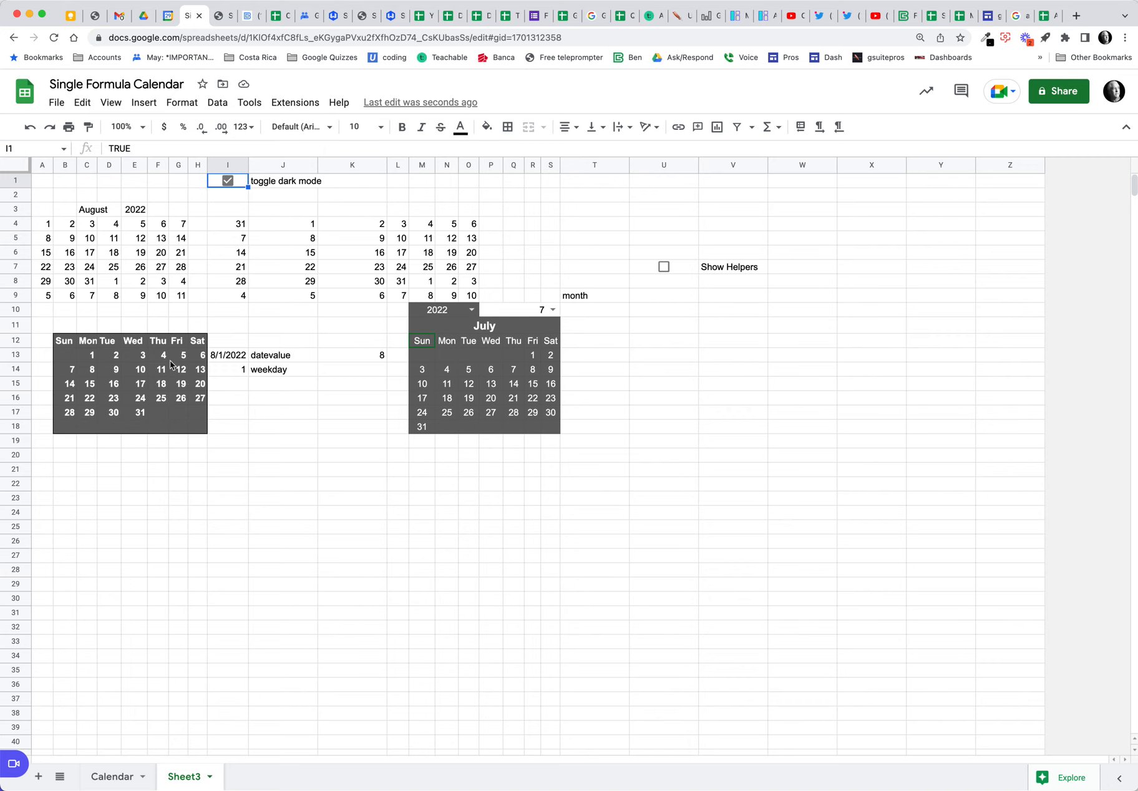
pyautogui.click(228, 181)
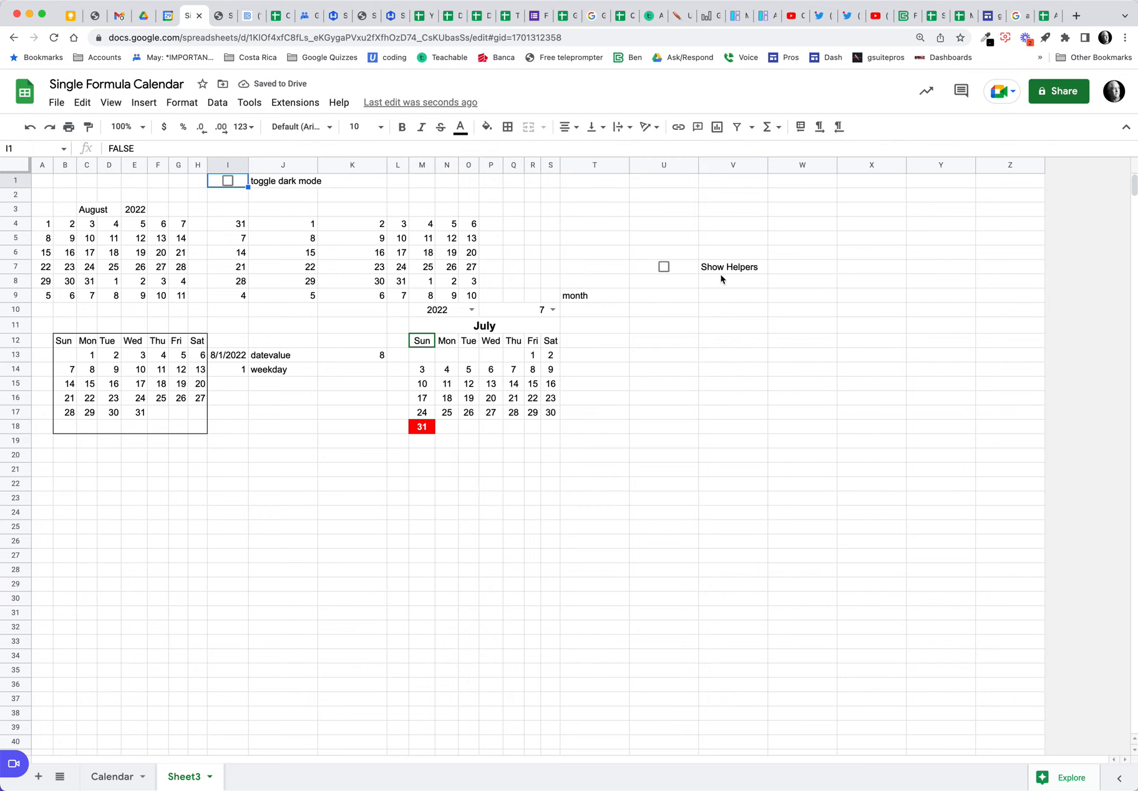
pyautogui.click(664, 266)
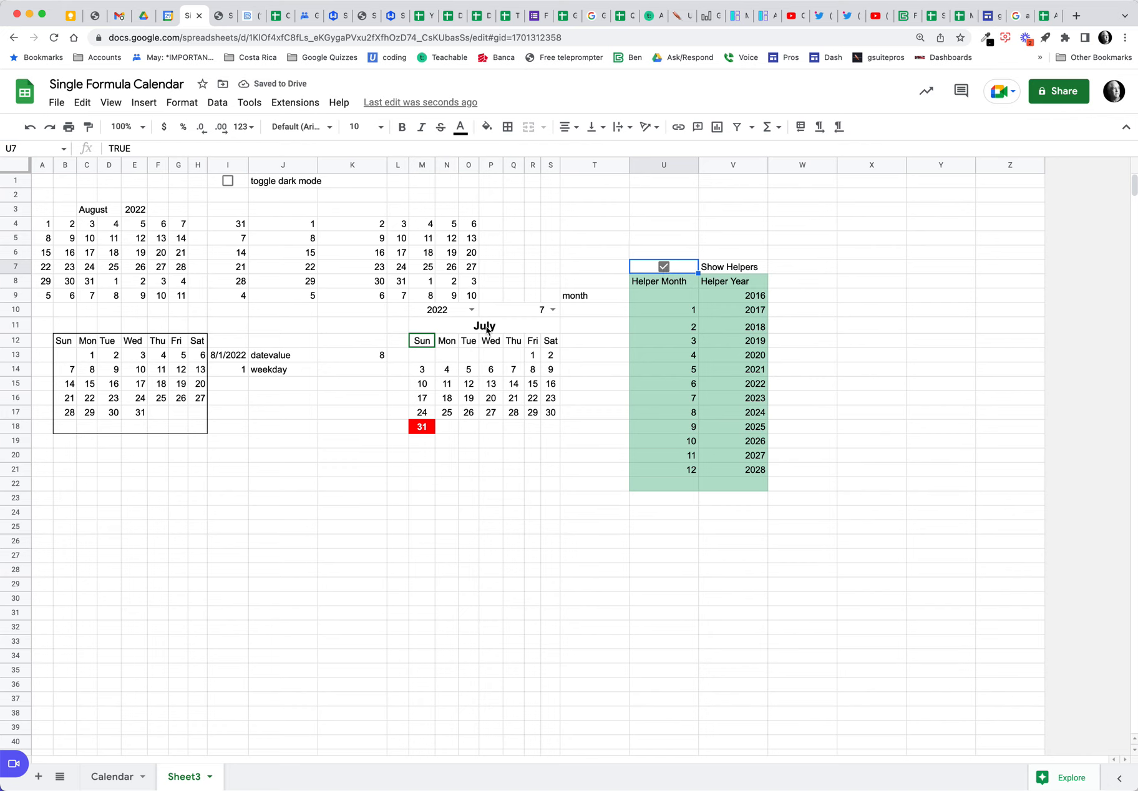
pyautogui.click(664, 267)
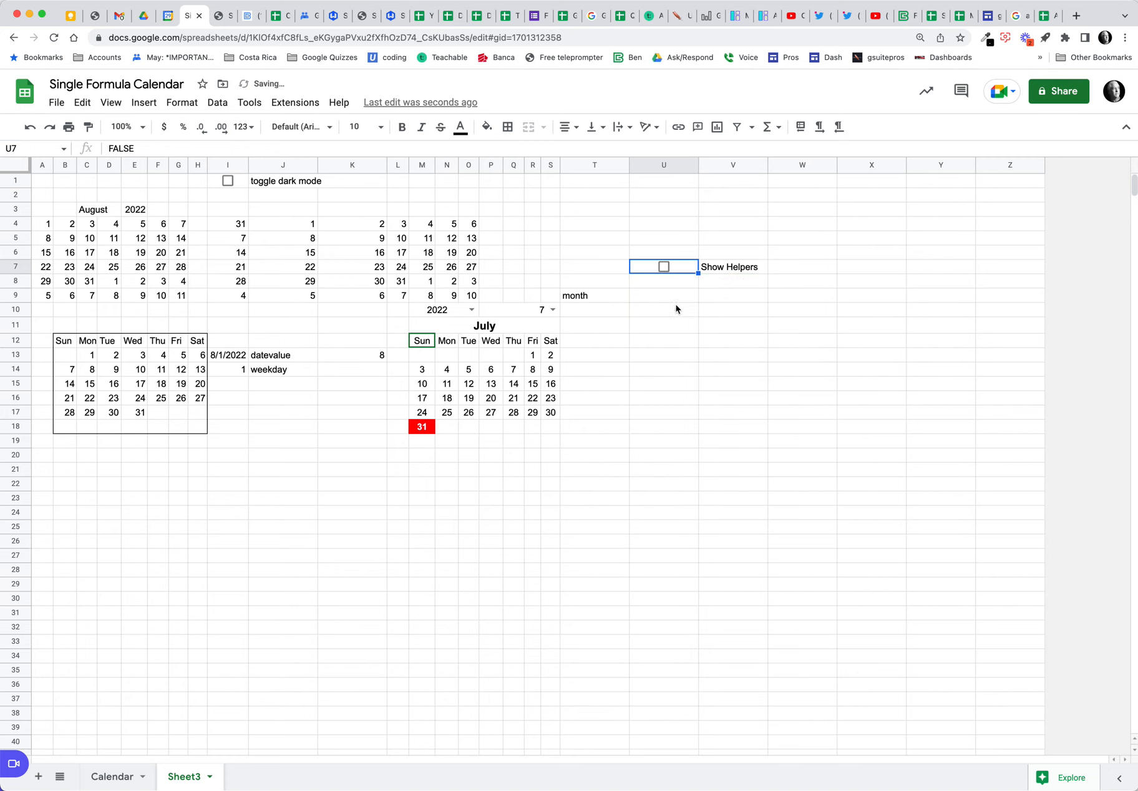
pyautogui.click(237, 186)
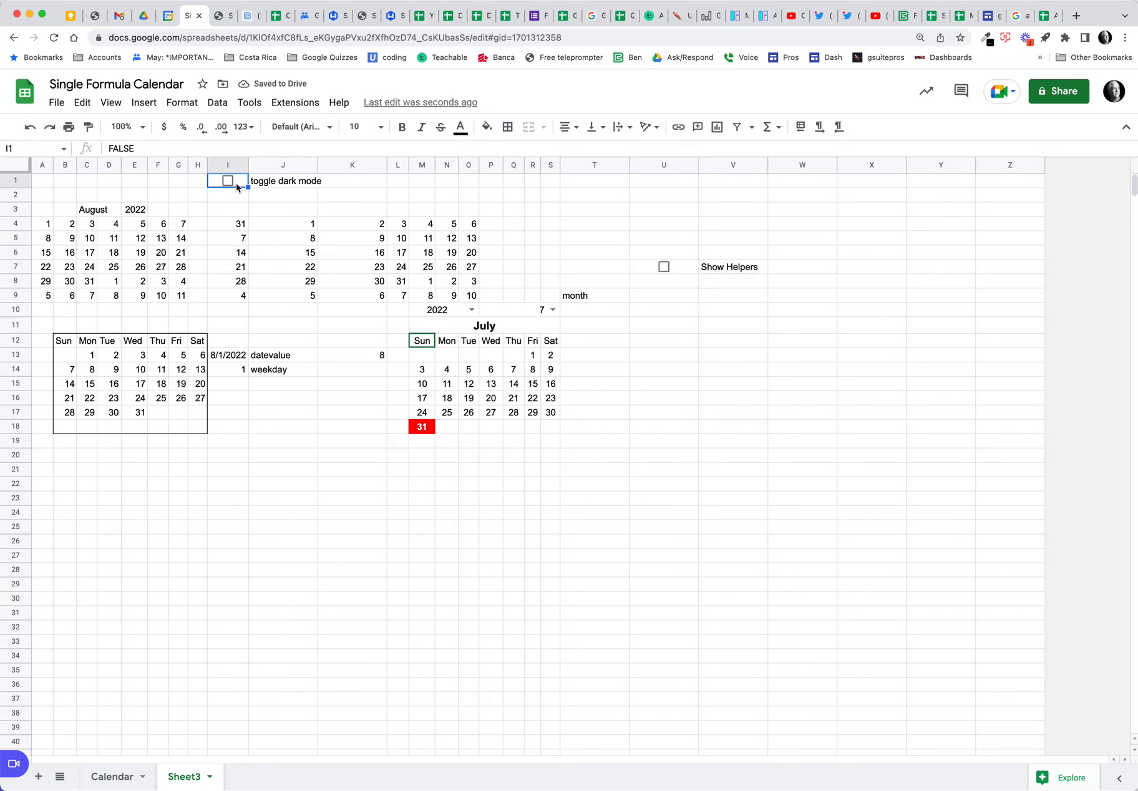
# Step: Insert a new checkbox into cell T1
pyautogui.click(589, 186)
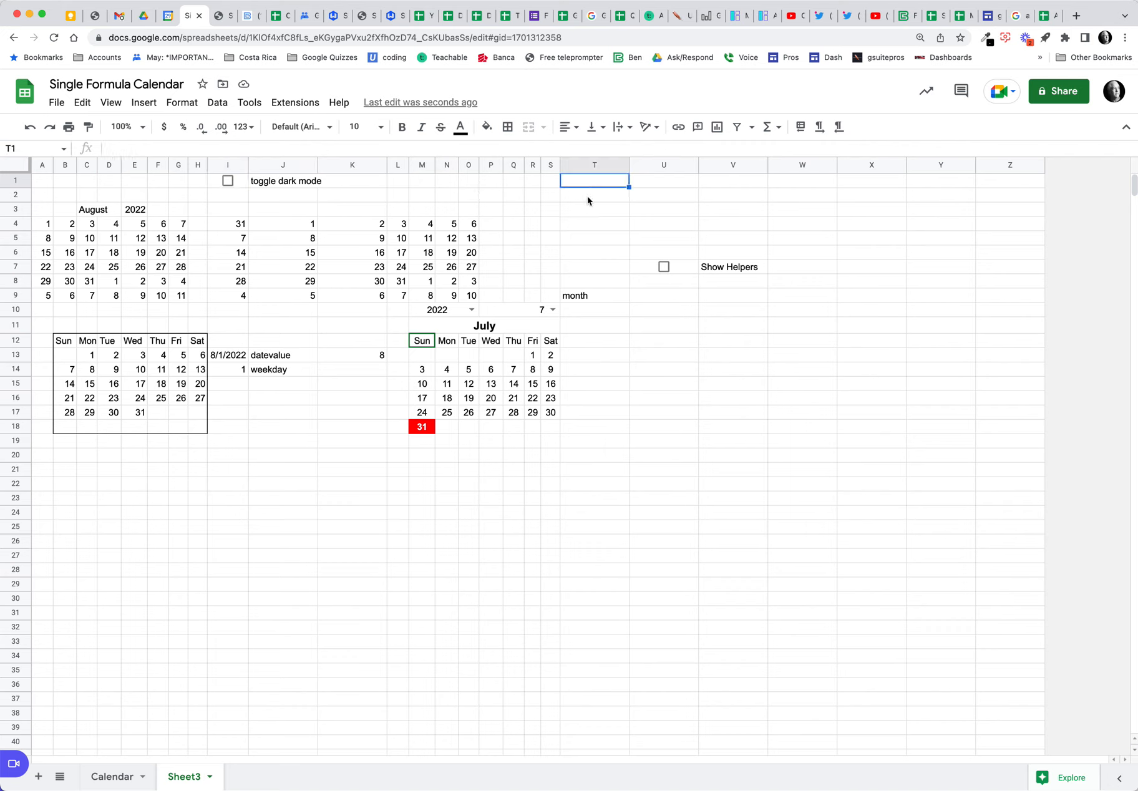
pyautogui.click(144, 103)
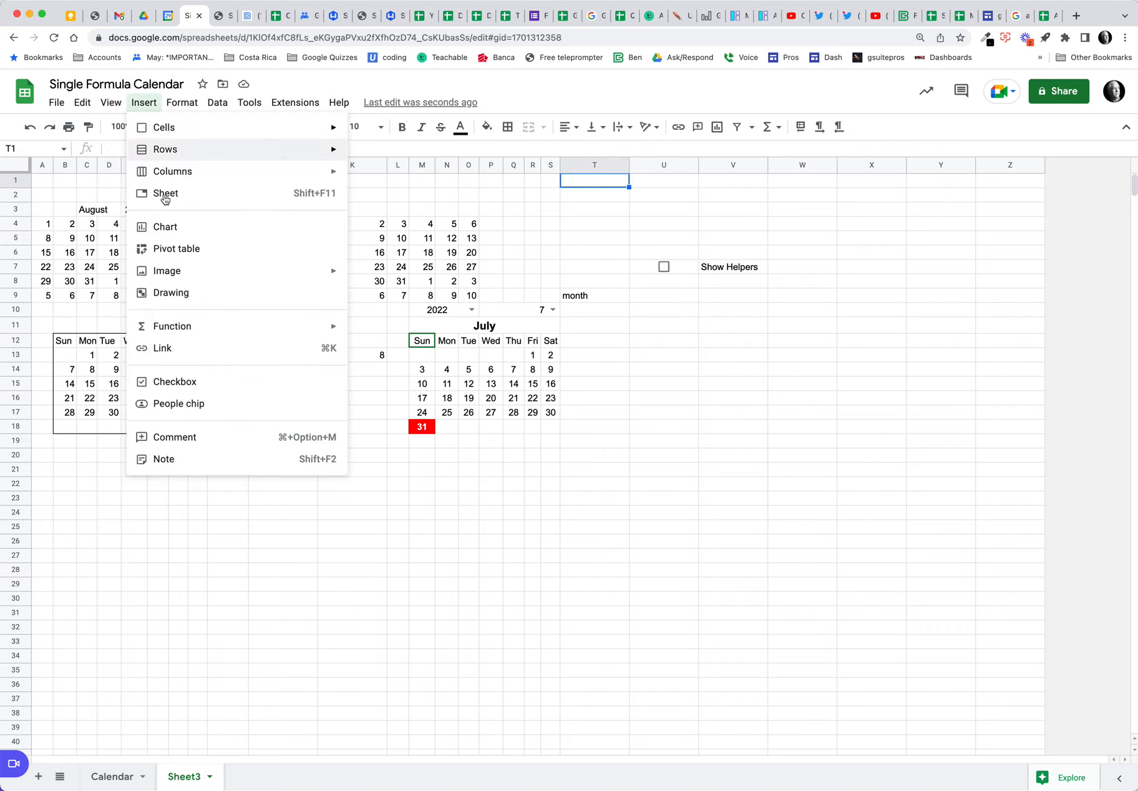
pyautogui.click(227, 383)
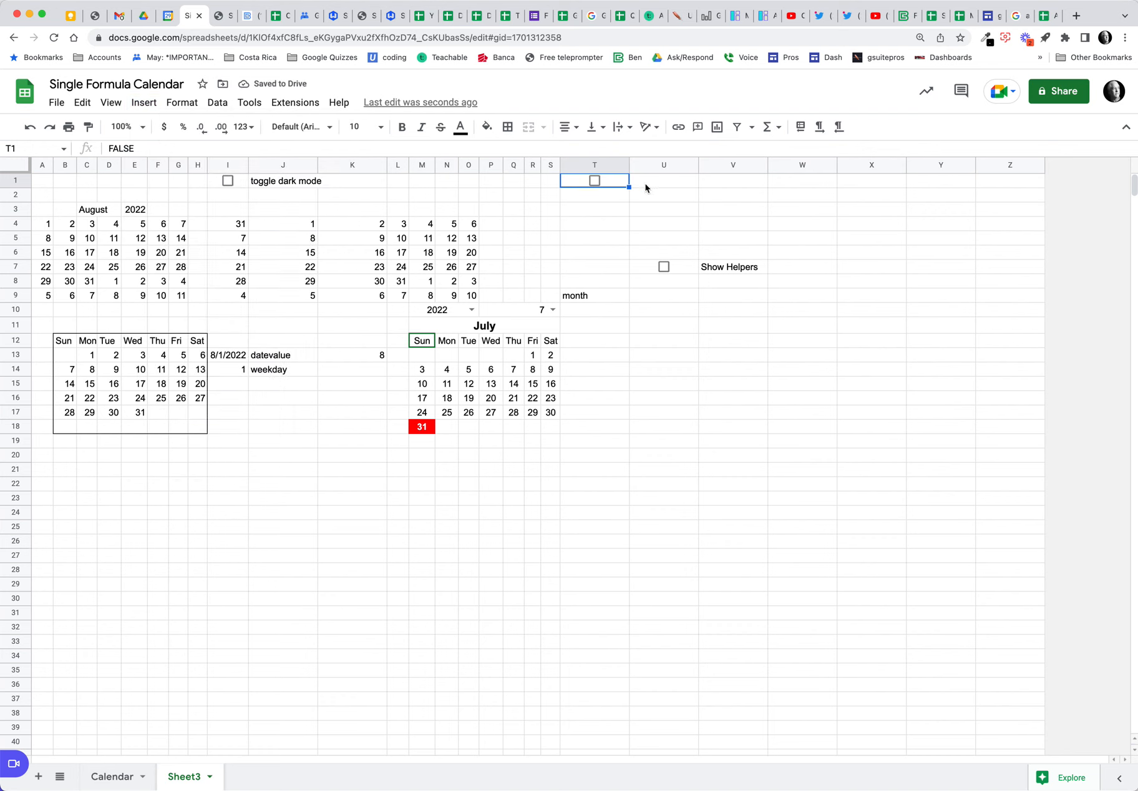
# Step: Change the J1 label from 'dark mode' to 'toggle calendars' and test the I1 checkbox
pyautogui.click(288, 180)
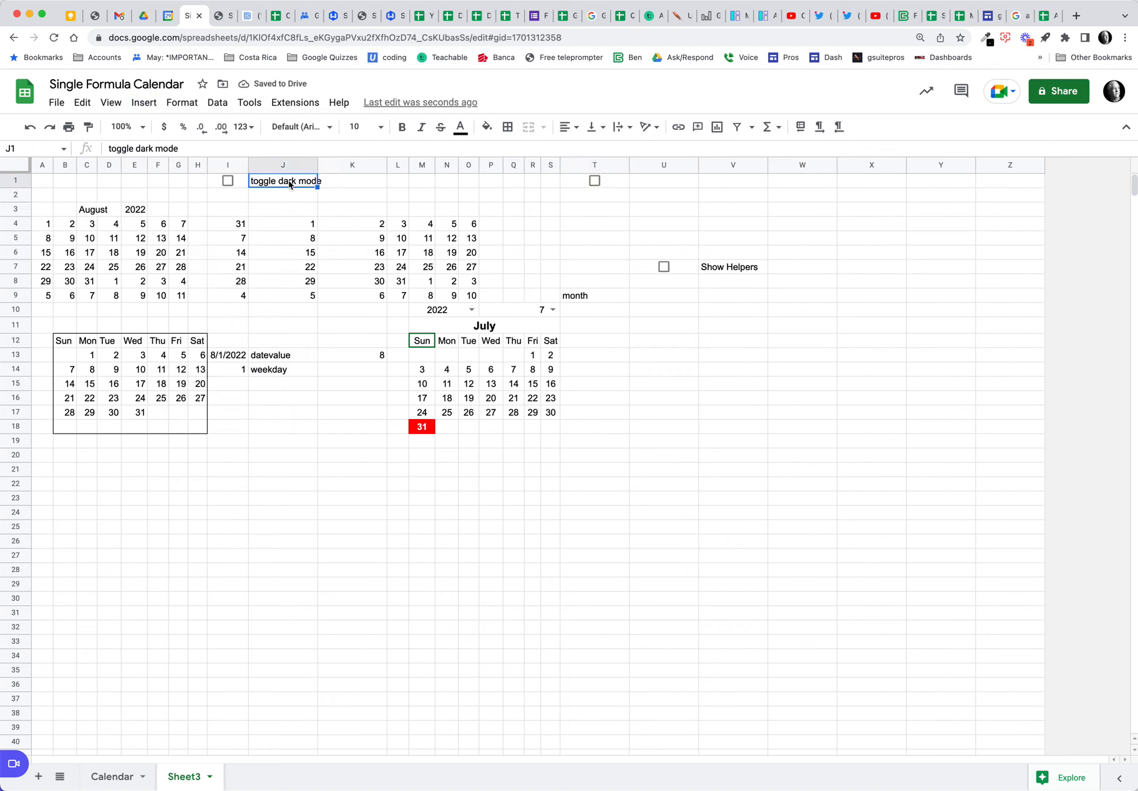
pyautogui.moveTo(136, 149); pyautogui.dragTo(171, 149)
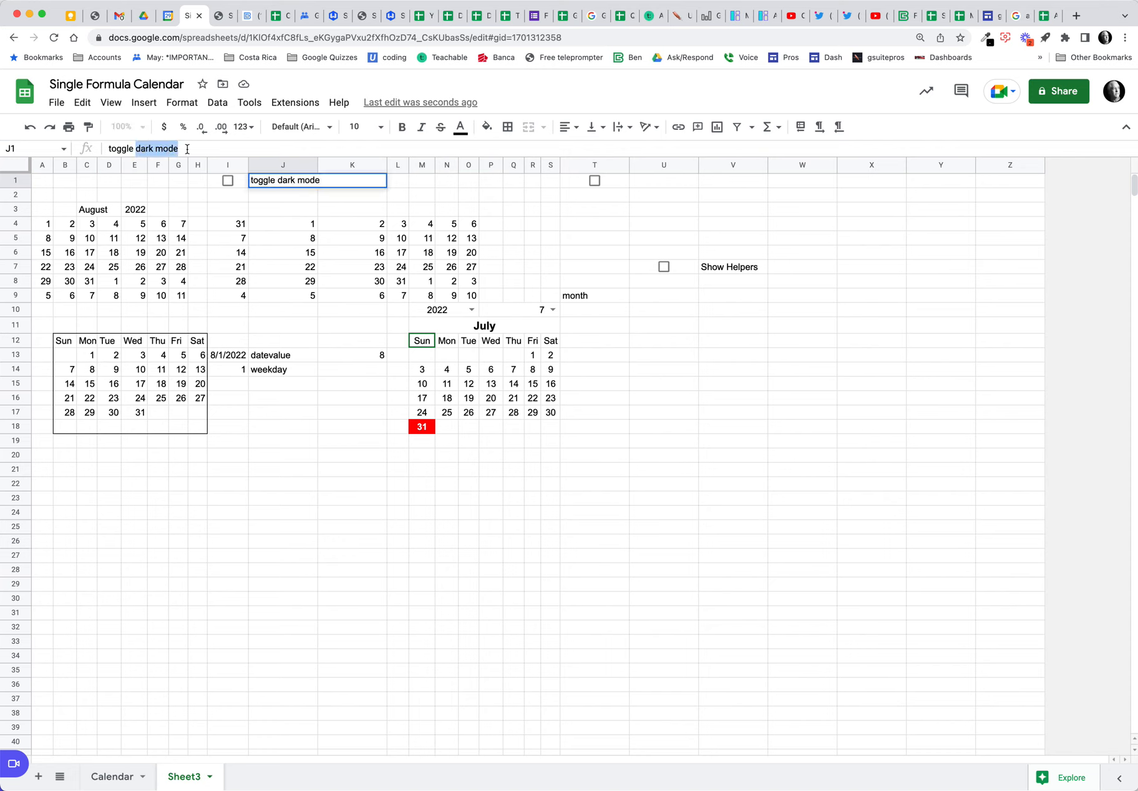
pyautogui.write('calendars')
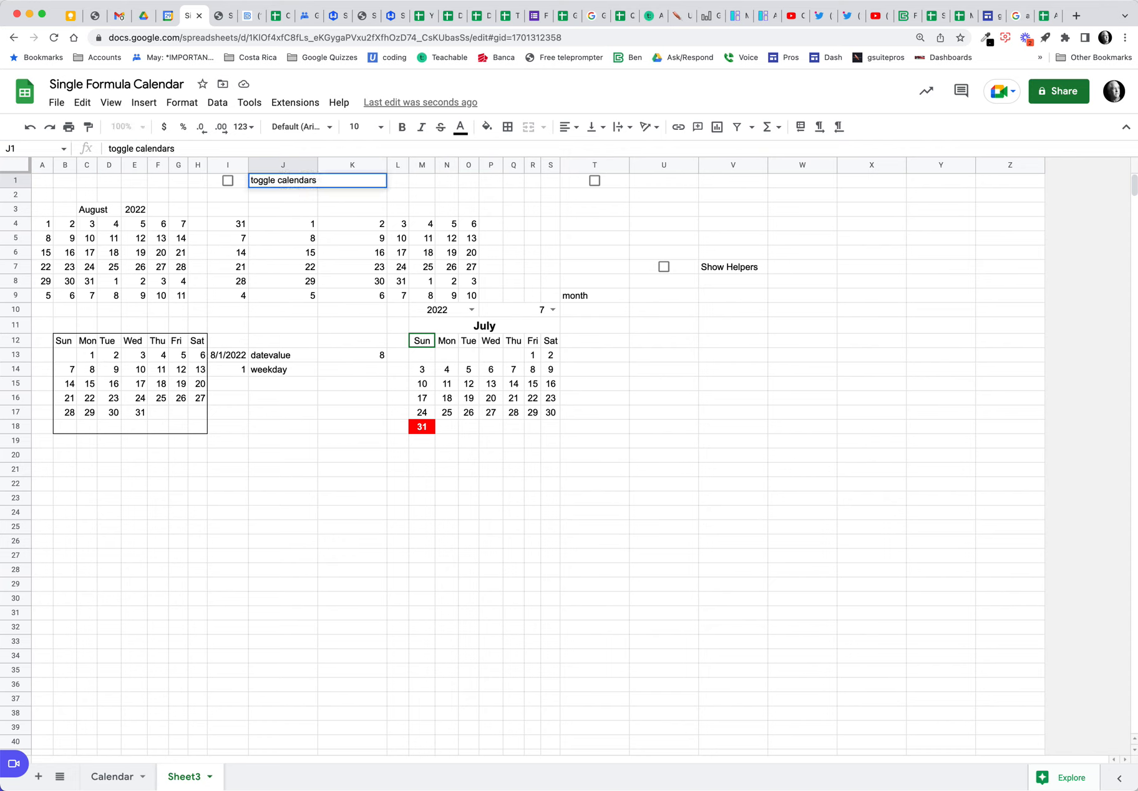
pyautogui.press('Return')
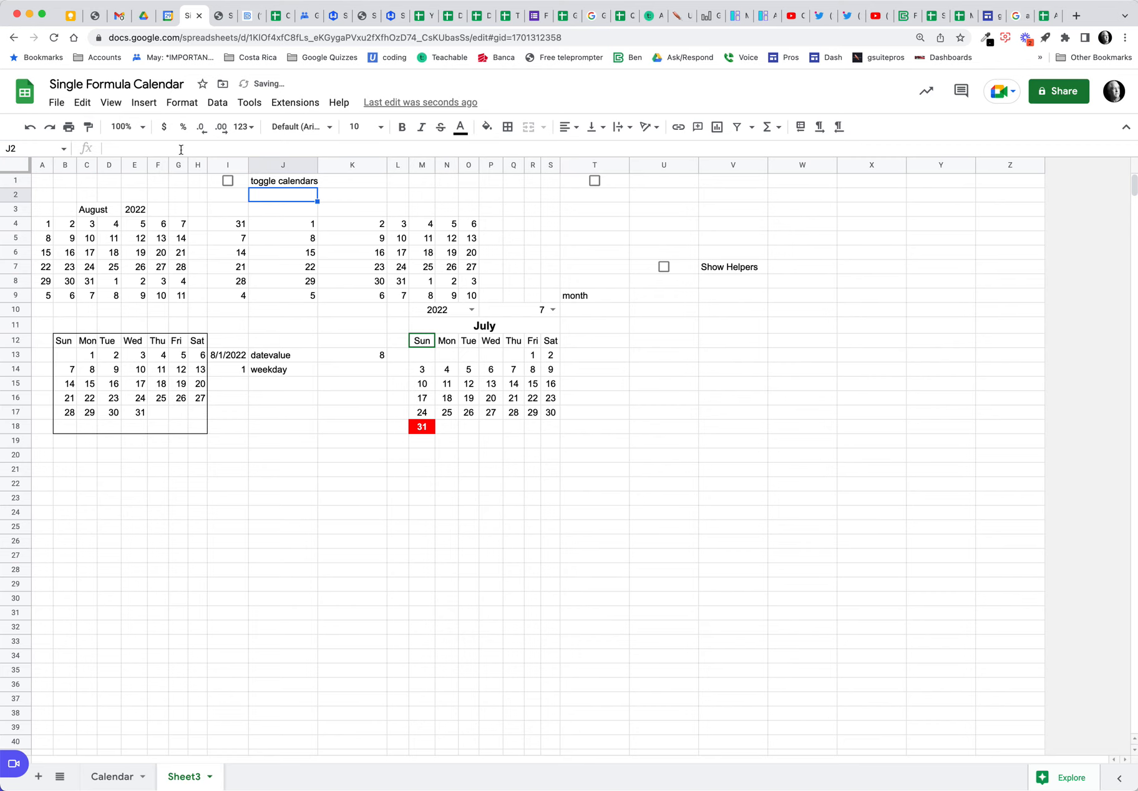
pyautogui.click(228, 181)
pyautogui.click(230, 181)
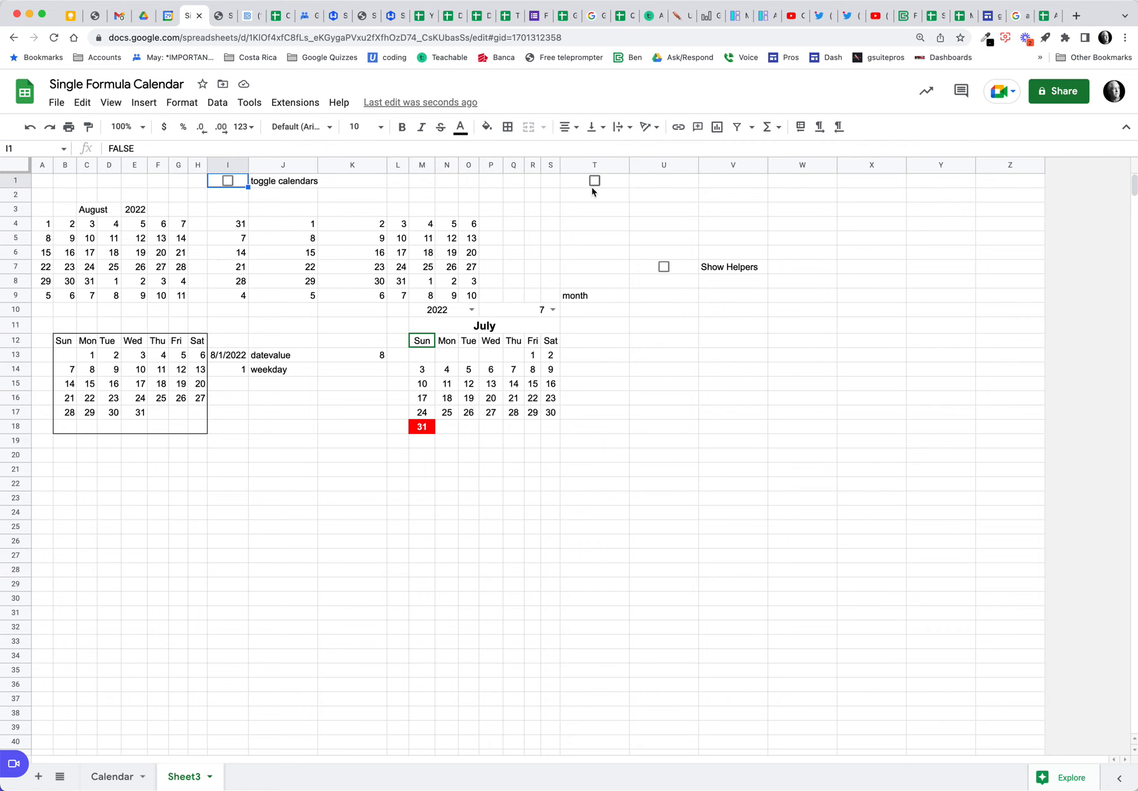
# Step: Label the T1 checkbox 'Toggle Dark Mode' in U1
pyautogui.click(671, 185)
pyautogui.write('Toggle Da')
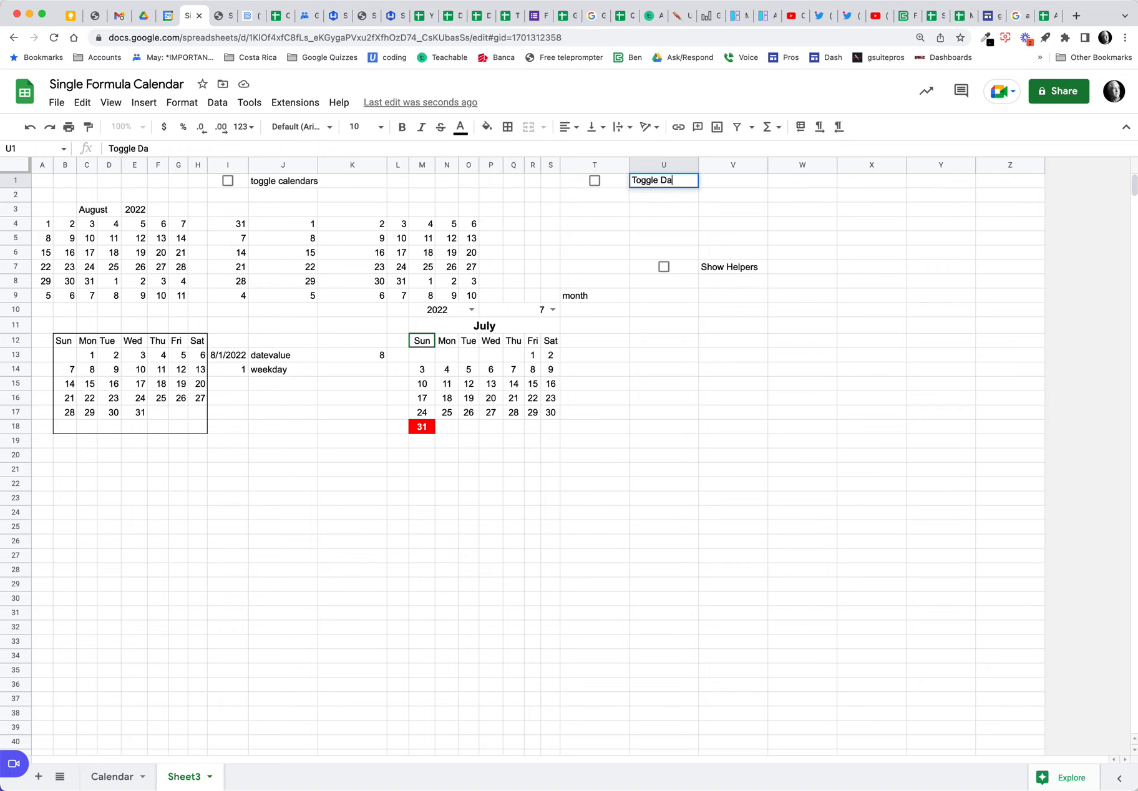
pyautogui.write('rk Mode')
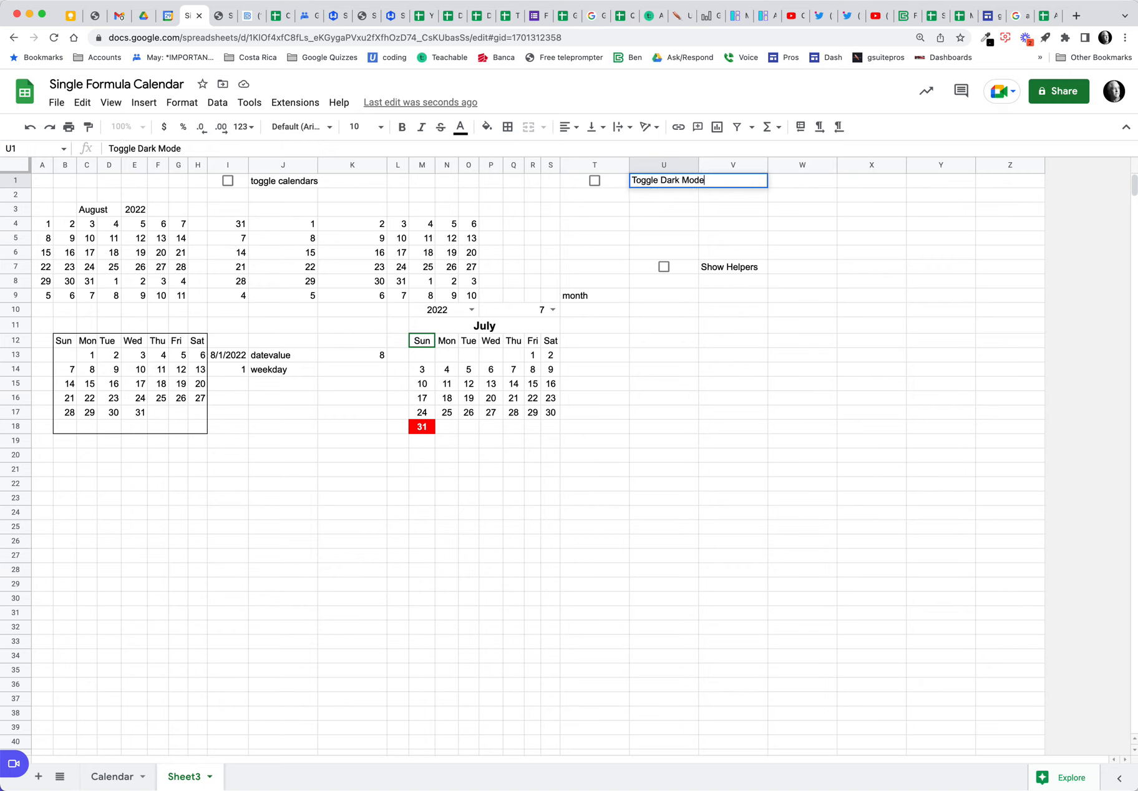
pyautogui.click(616, 186)
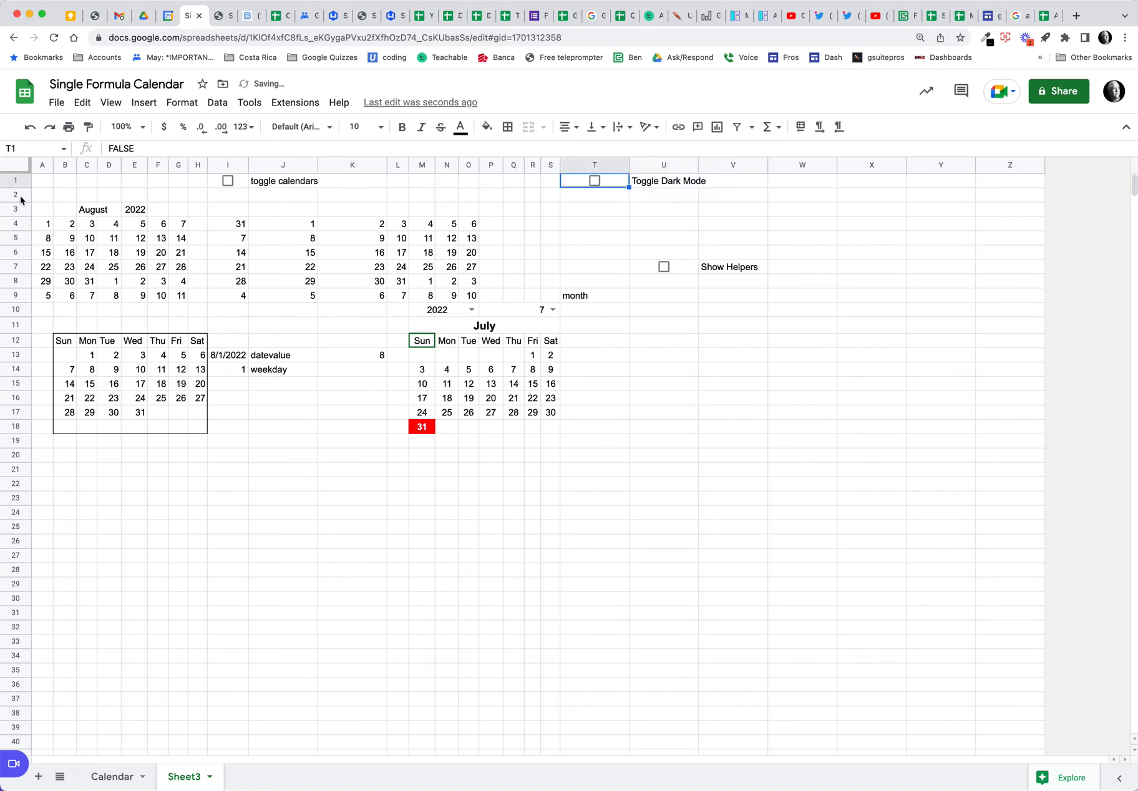
# Step: Select rows 2–20 and add a conditional formatting rule using the 'Custom formula is' condition
pyautogui.moveTo(21, 196); pyautogui.dragTo(871, 453)
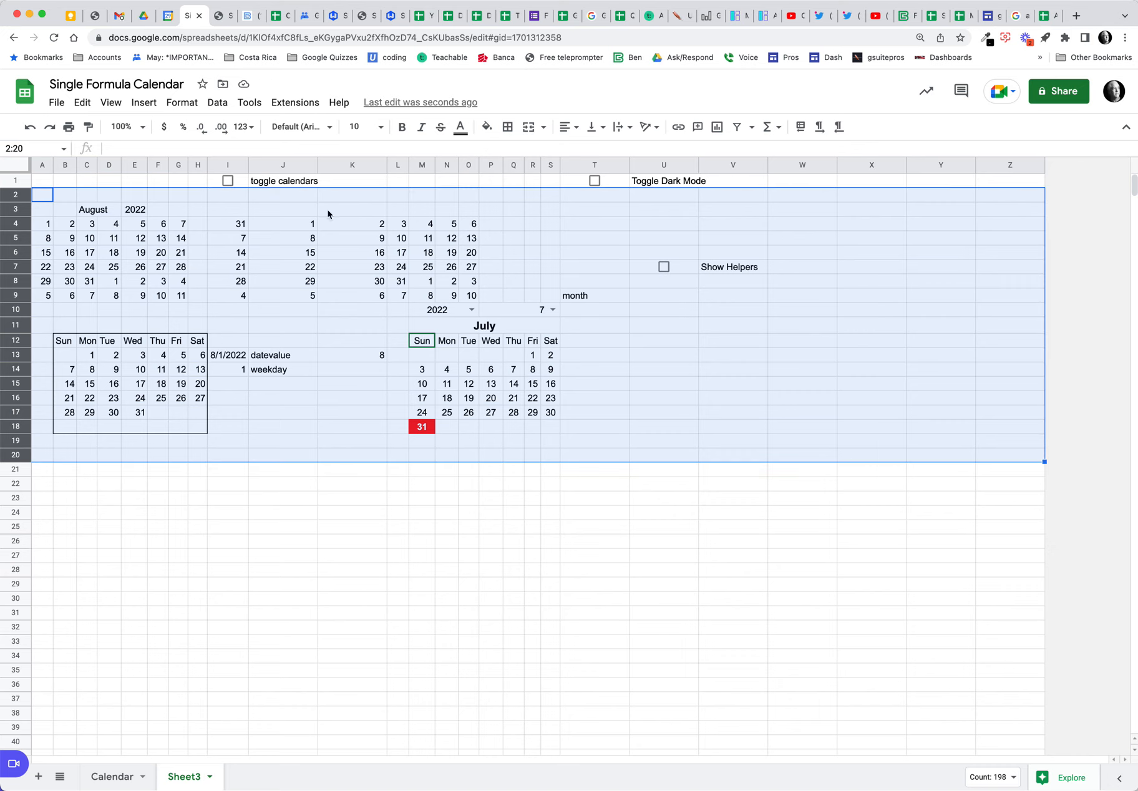
pyautogui.click(182, 103)
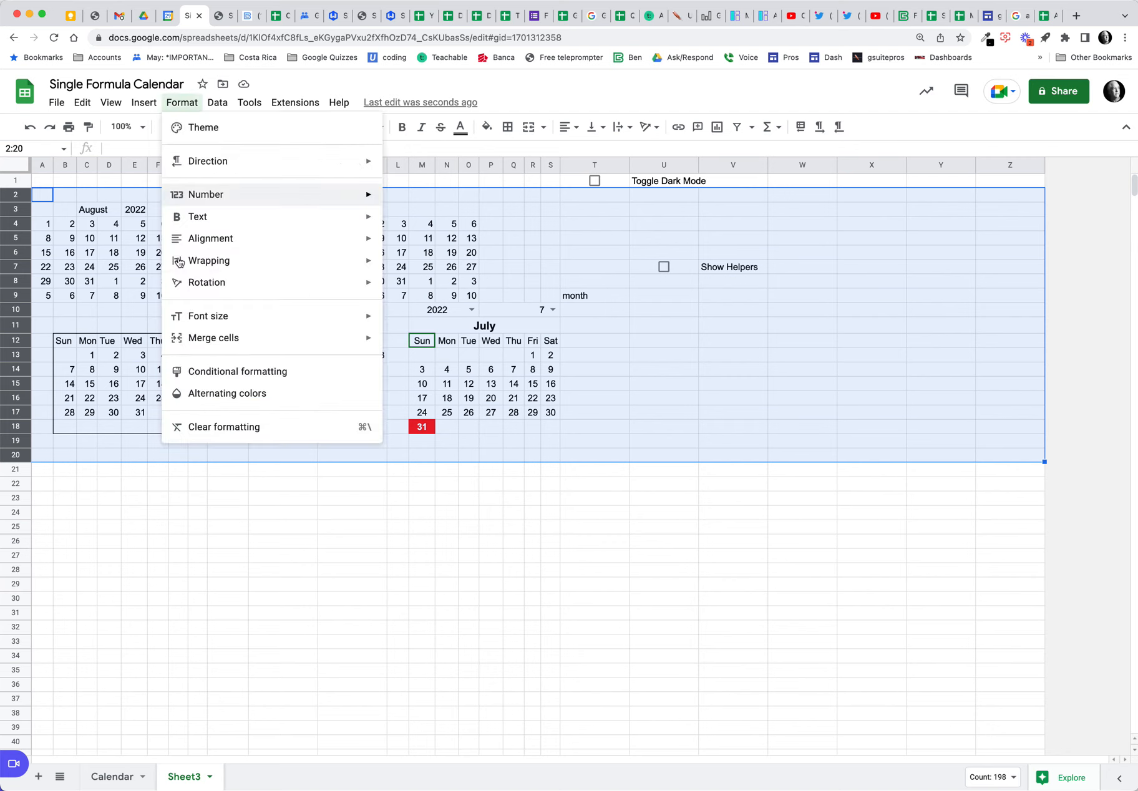
pyautogui.click(279, 373)
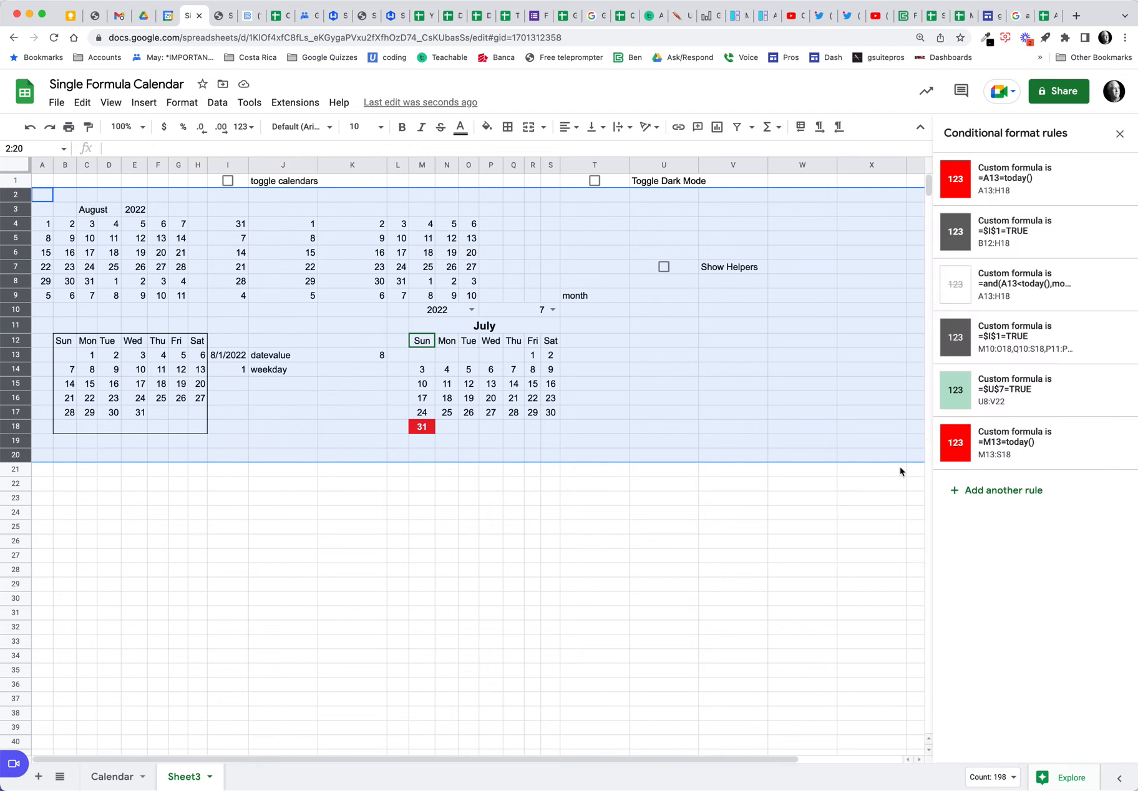
pyautogui.click(993, 492)
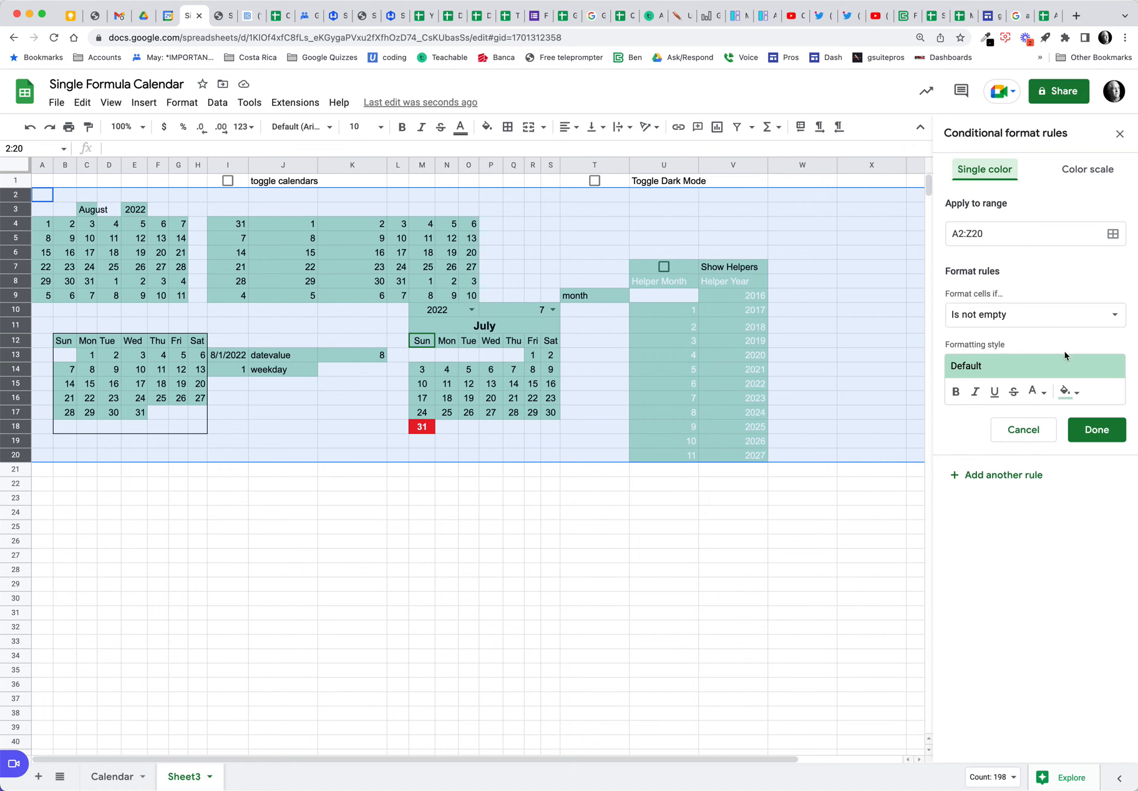
pyautogui.click(1061, 314)
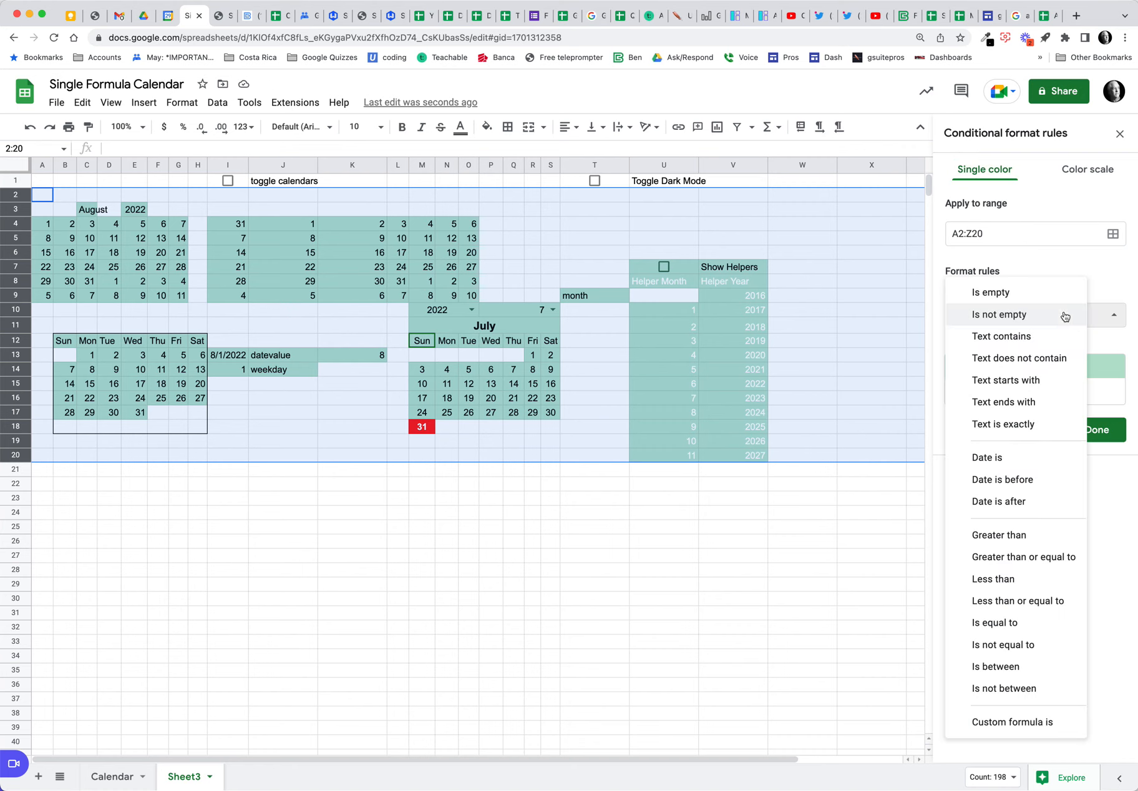
pyautogui.click(1015, 723)
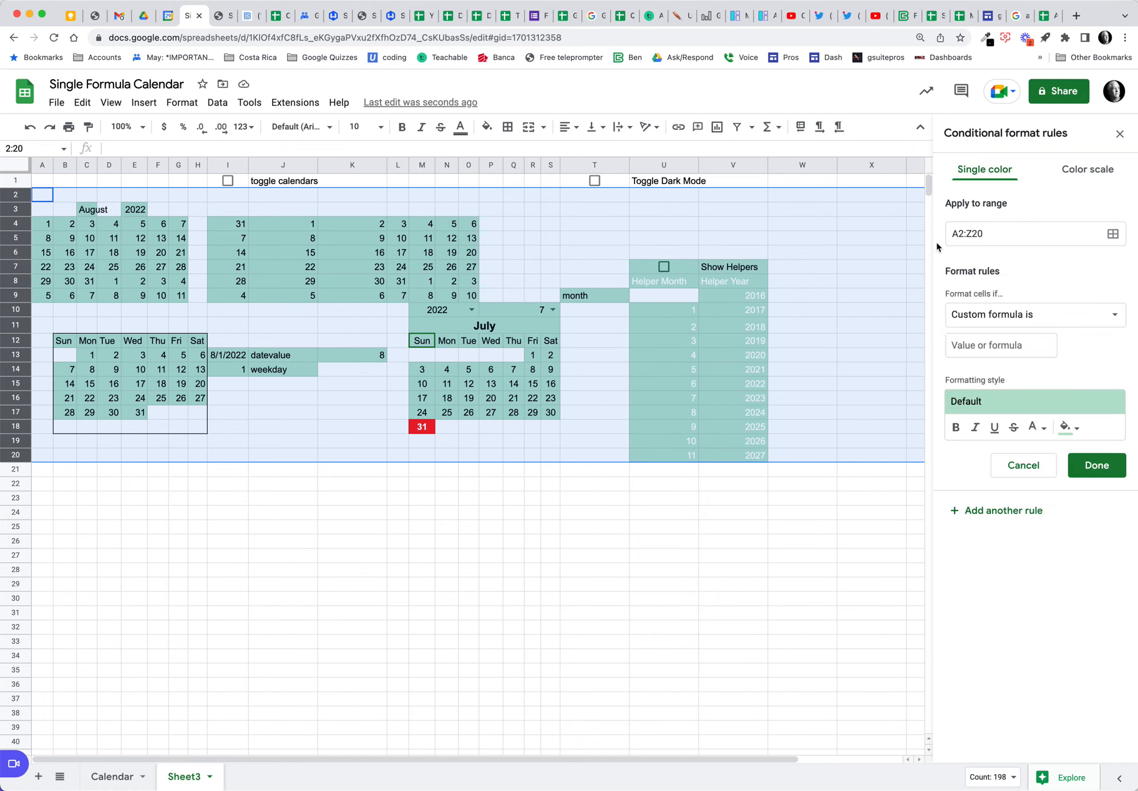
# Step: Enter the rule formula =$T$1=TRUE and tick T1 to preview it
pyautogui.click(973, 344)
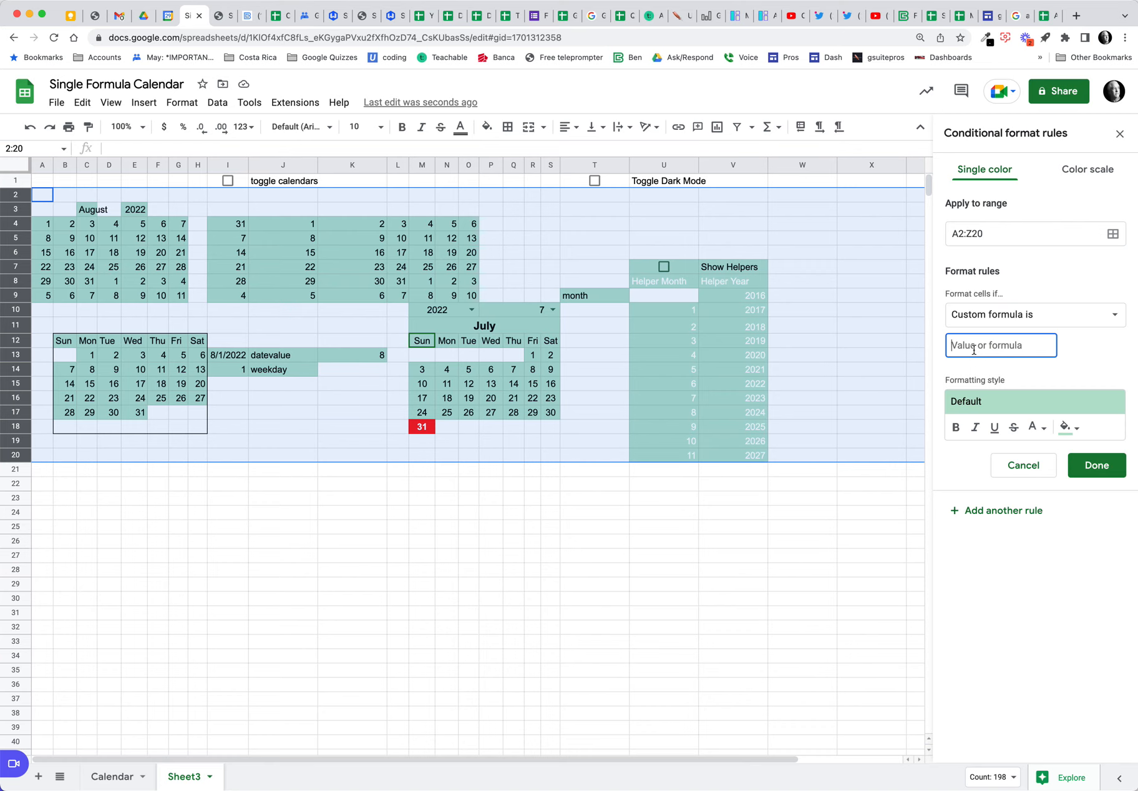
pyautogui.write('=$T$1=')
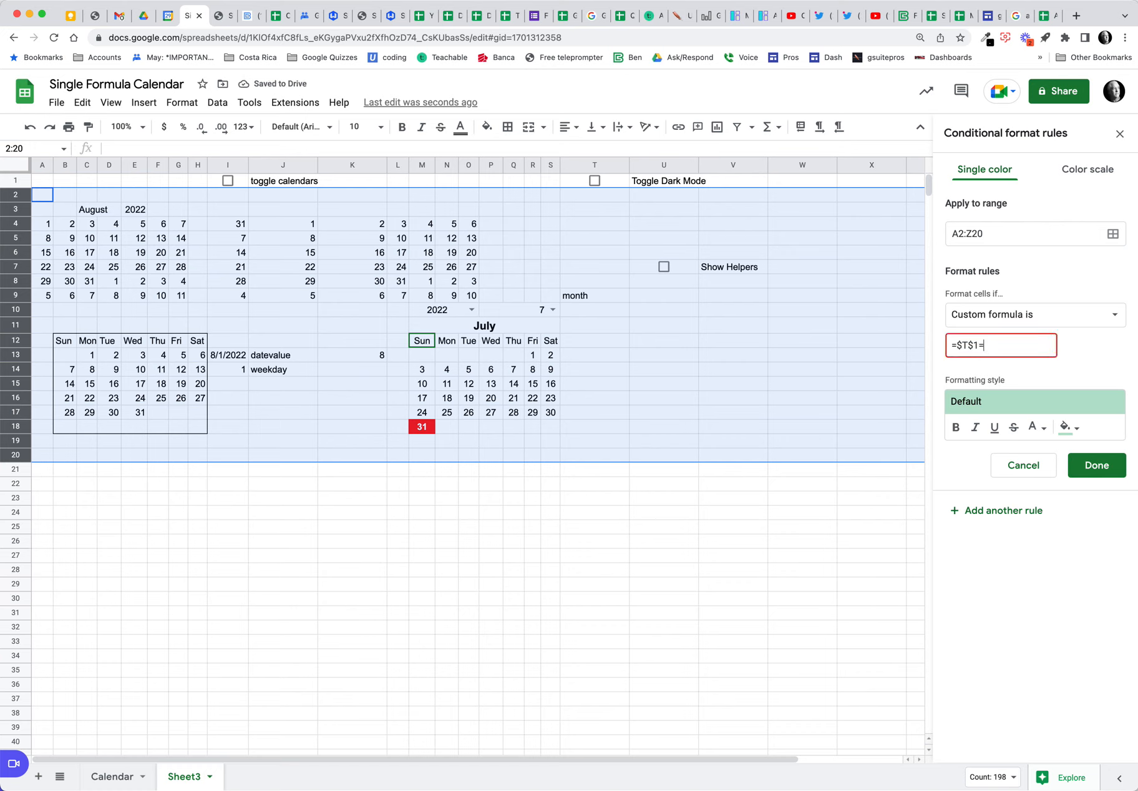
pyautogui.write('TRUE')
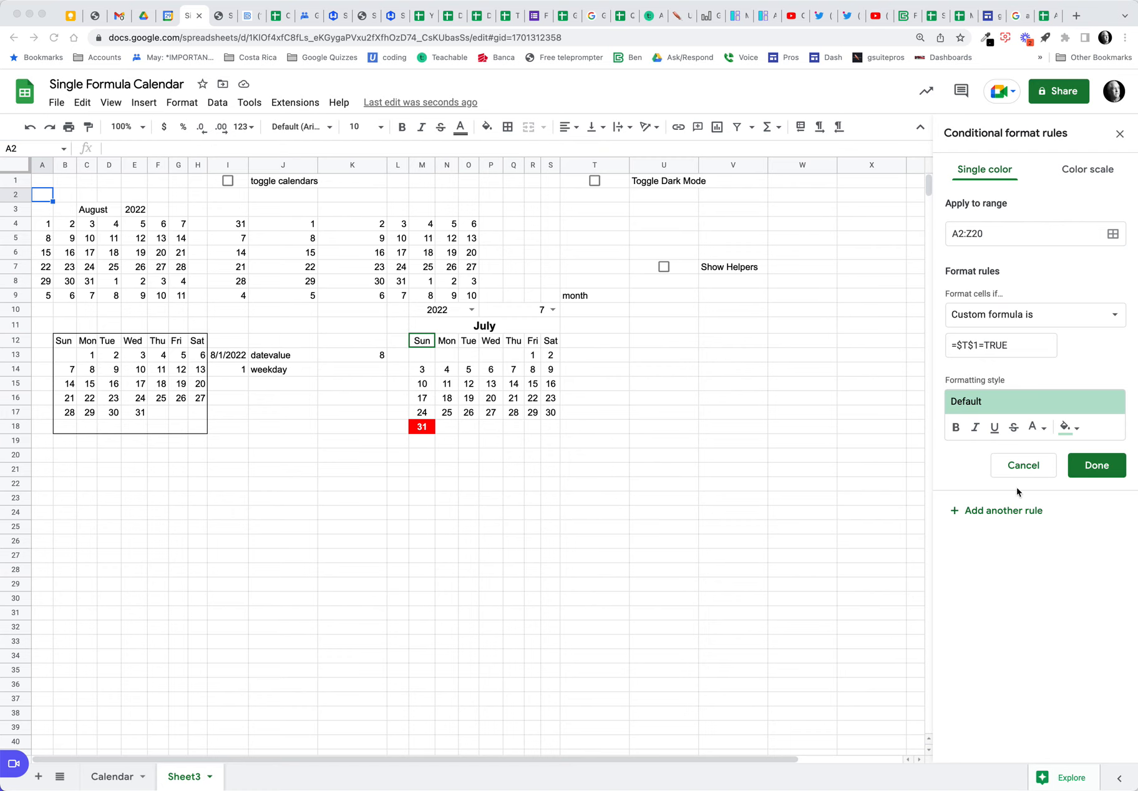
pyautogui.click(598, 182)
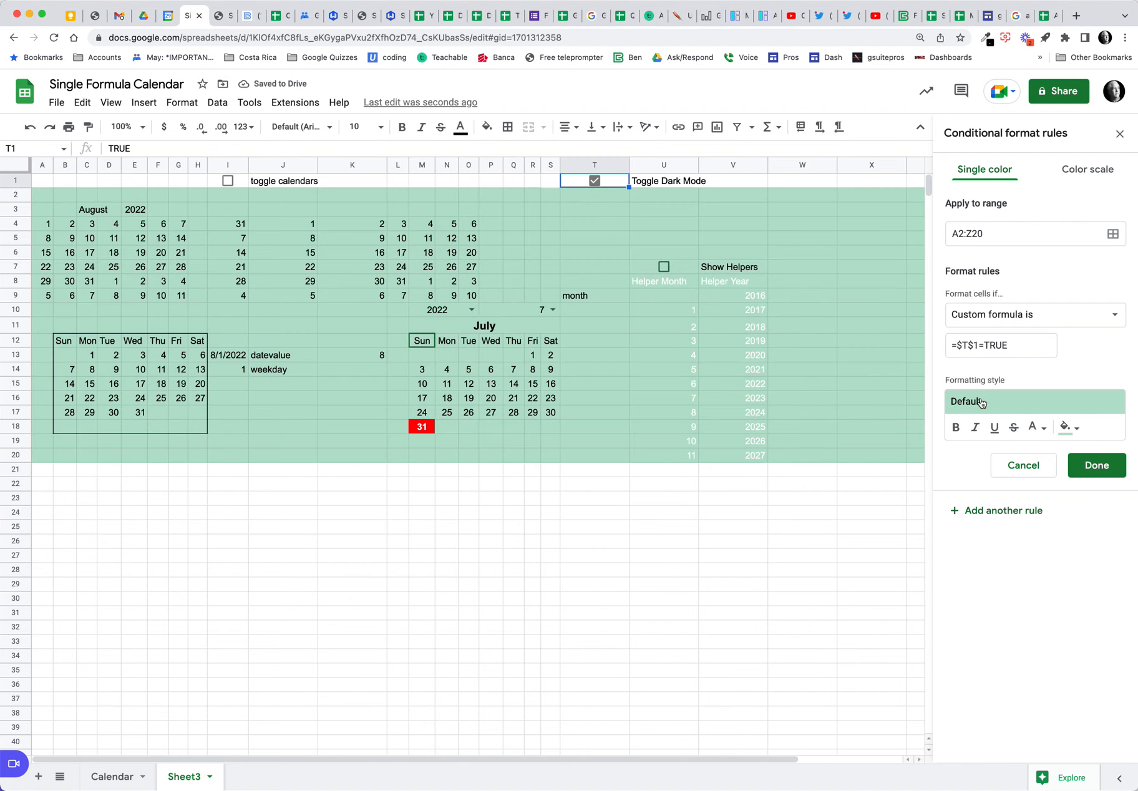
# Step: Give the dark-mode rule a black fill and white text, and save it
pyautogui.click(1068, 428)
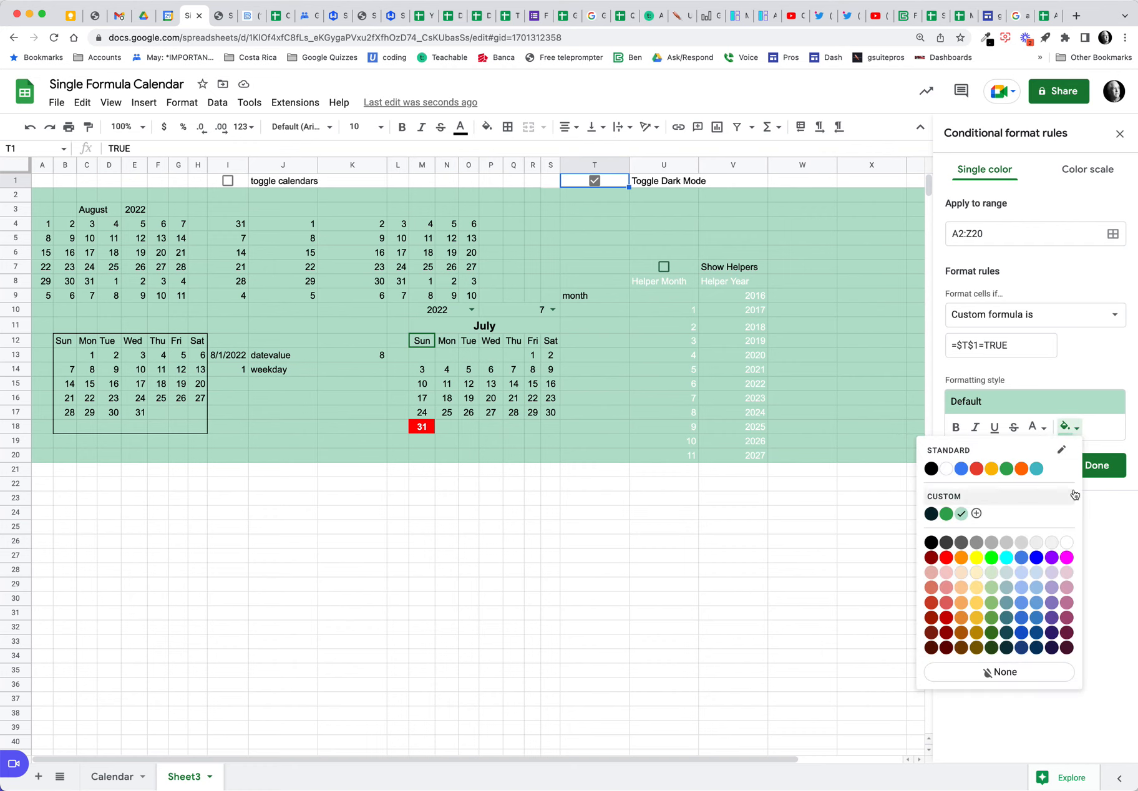
pyautogui.click(931, 542)
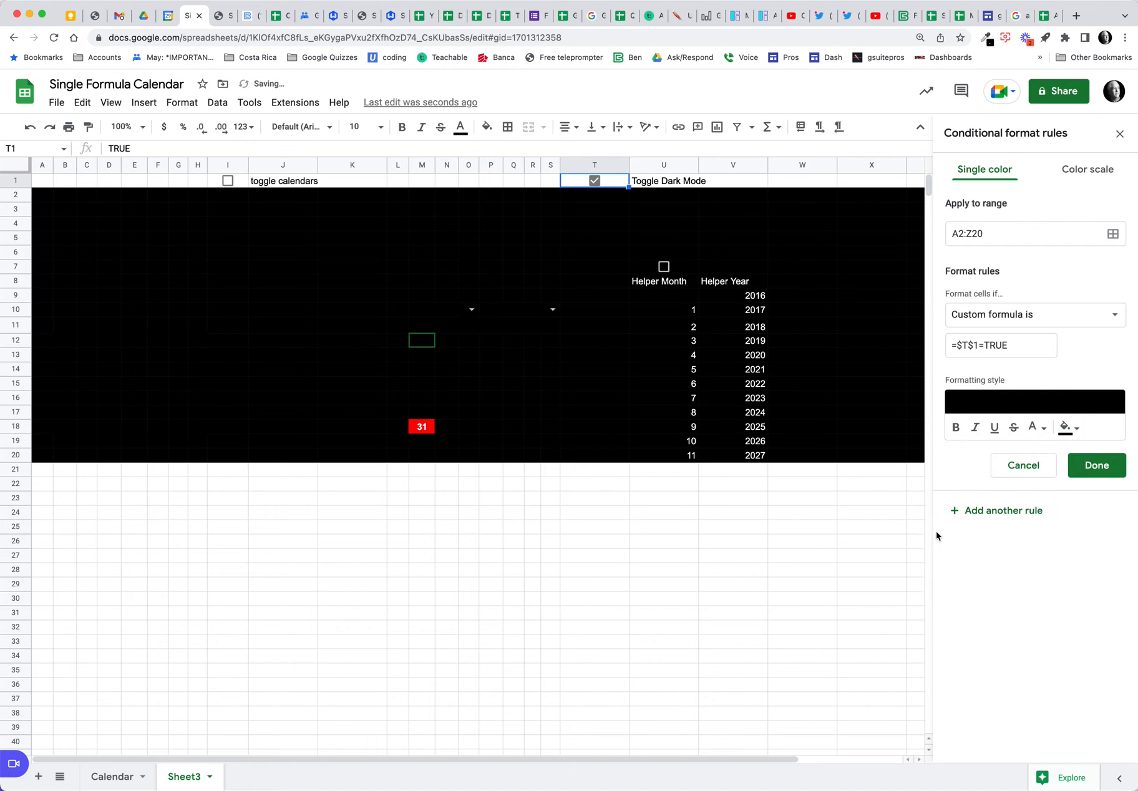
pyautogui.click(1037, 428)
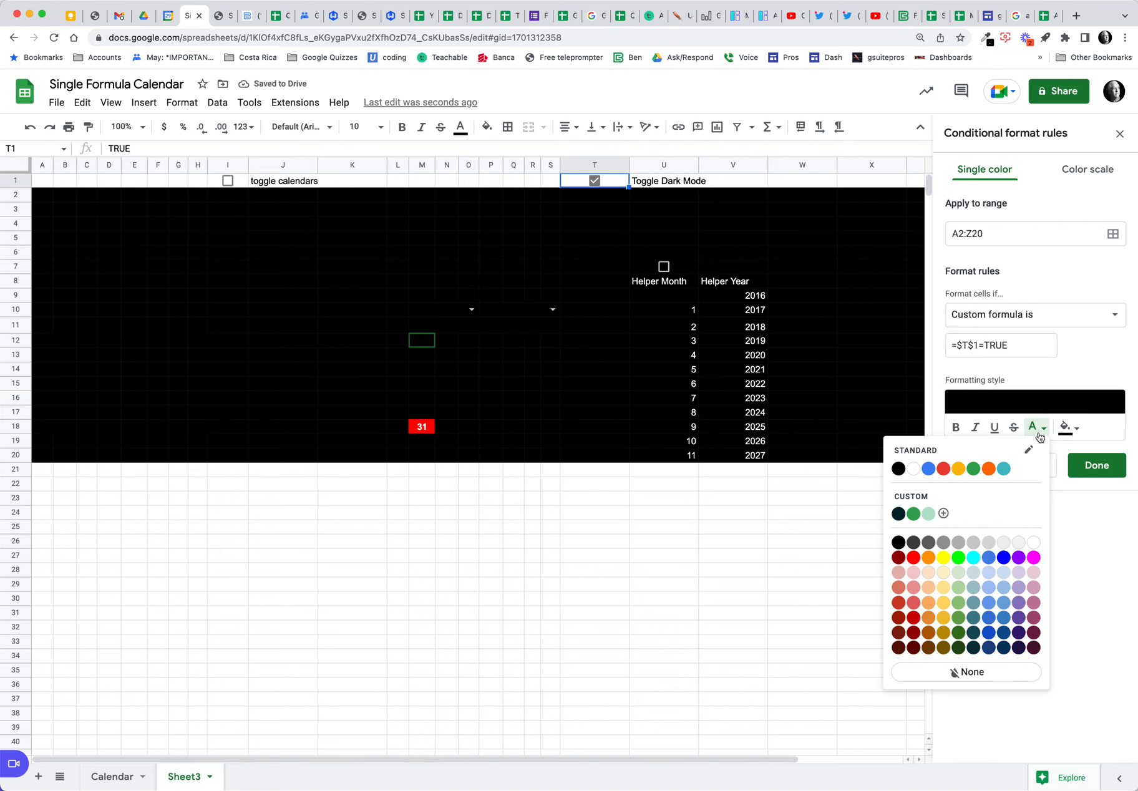
pyautogui.click(1034, 542)
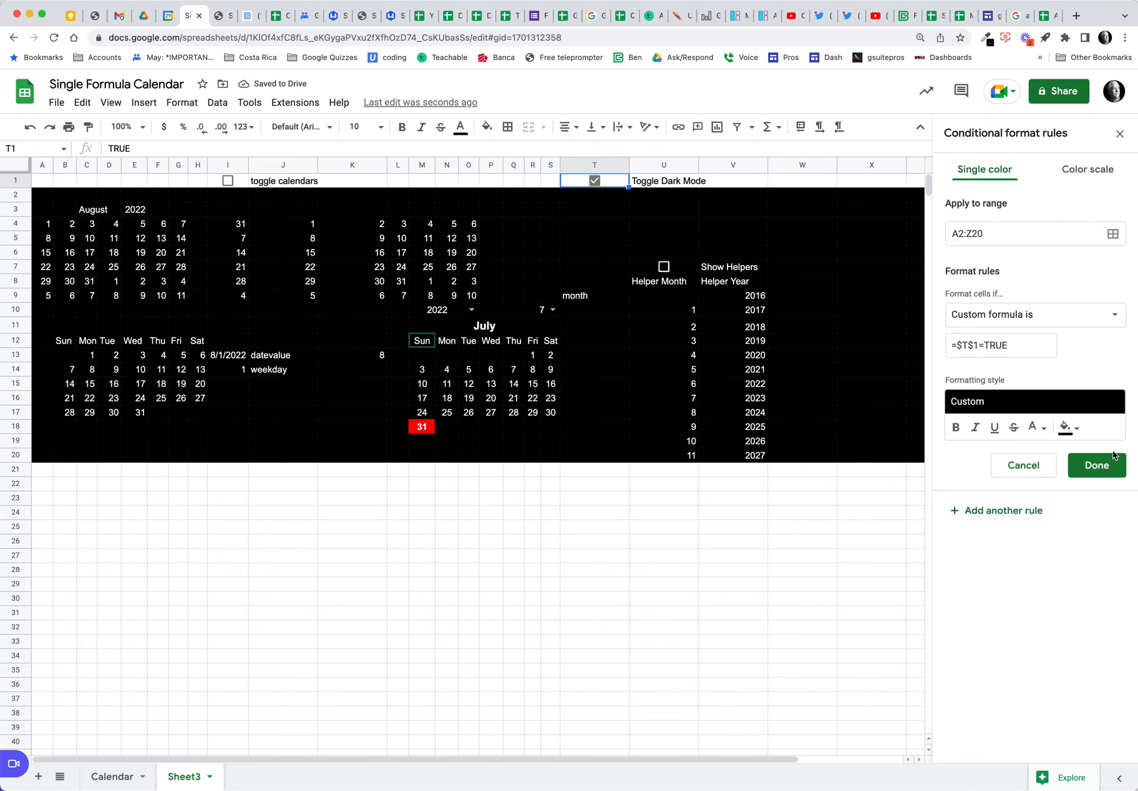
pyautogui.click(1094, 465)
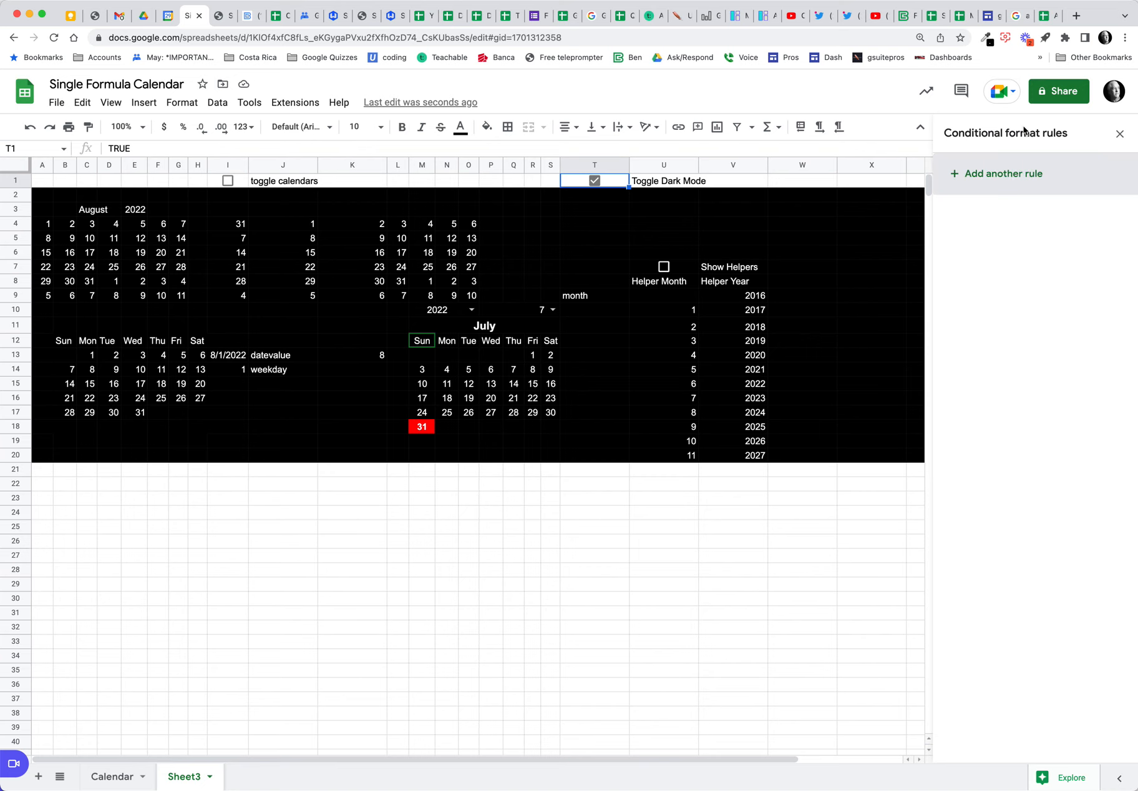
# Step: Toggle T1 off and on twice, then reopen the =$T$1=TRUE rule from A2
pyautogui.click(595, 181)
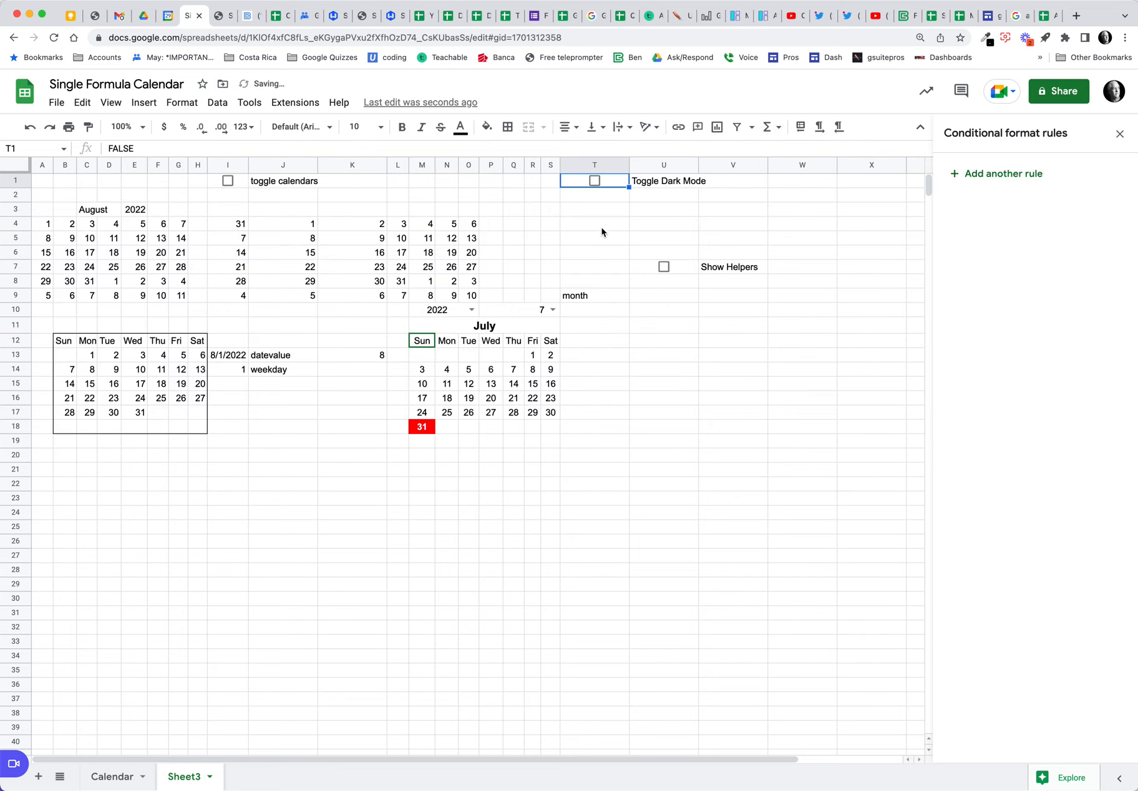
pyautogui.click(595, 181)
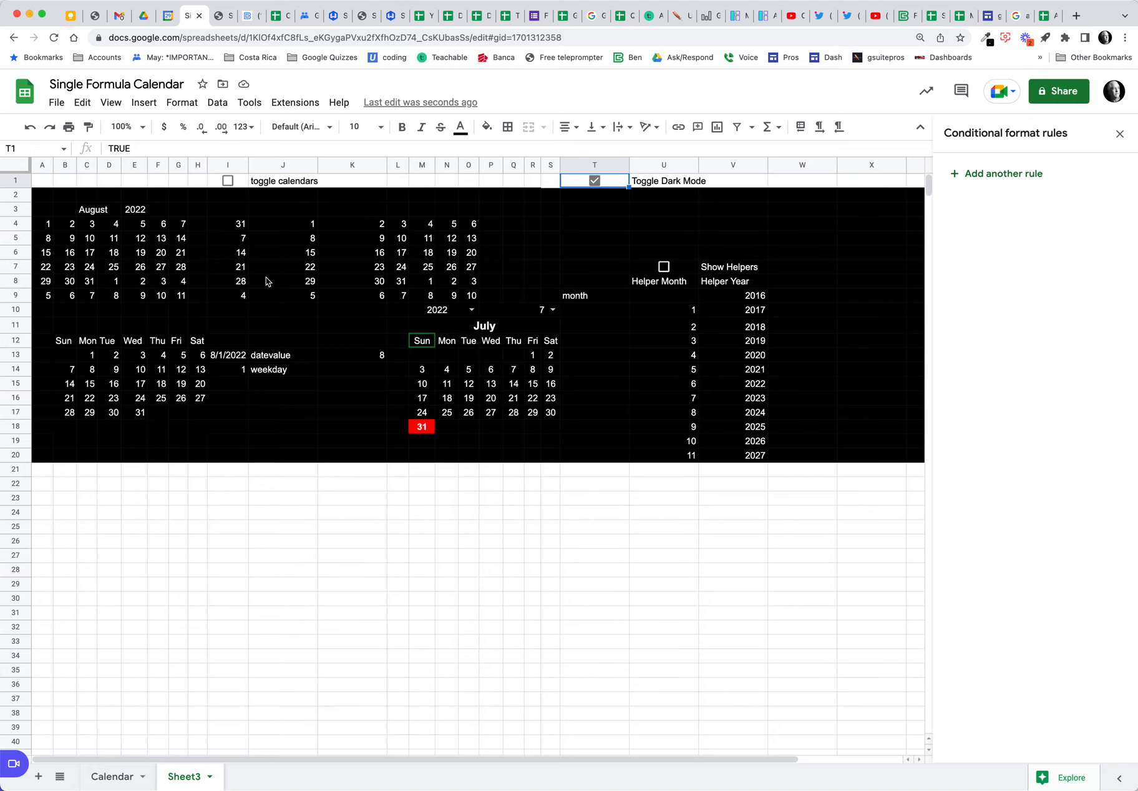
pyautogui.click(595, 181)
pyautogui.click(595, 181)
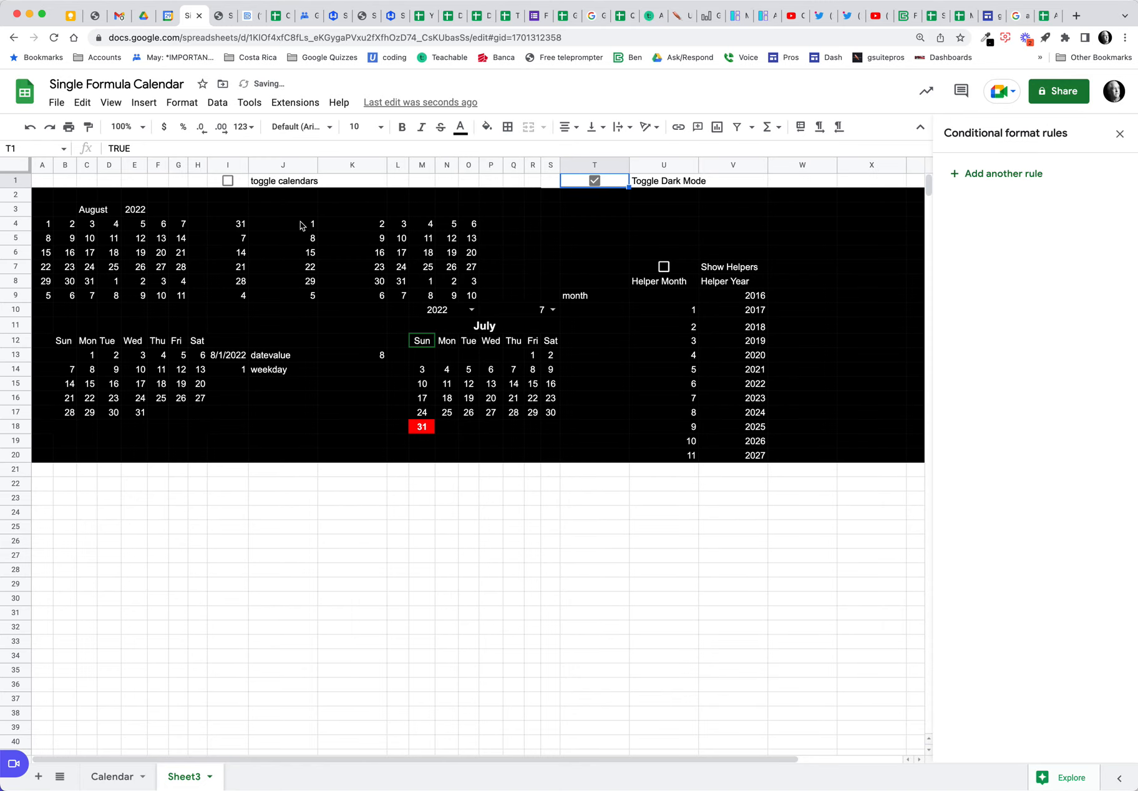
pyautogui.click(40, 198)
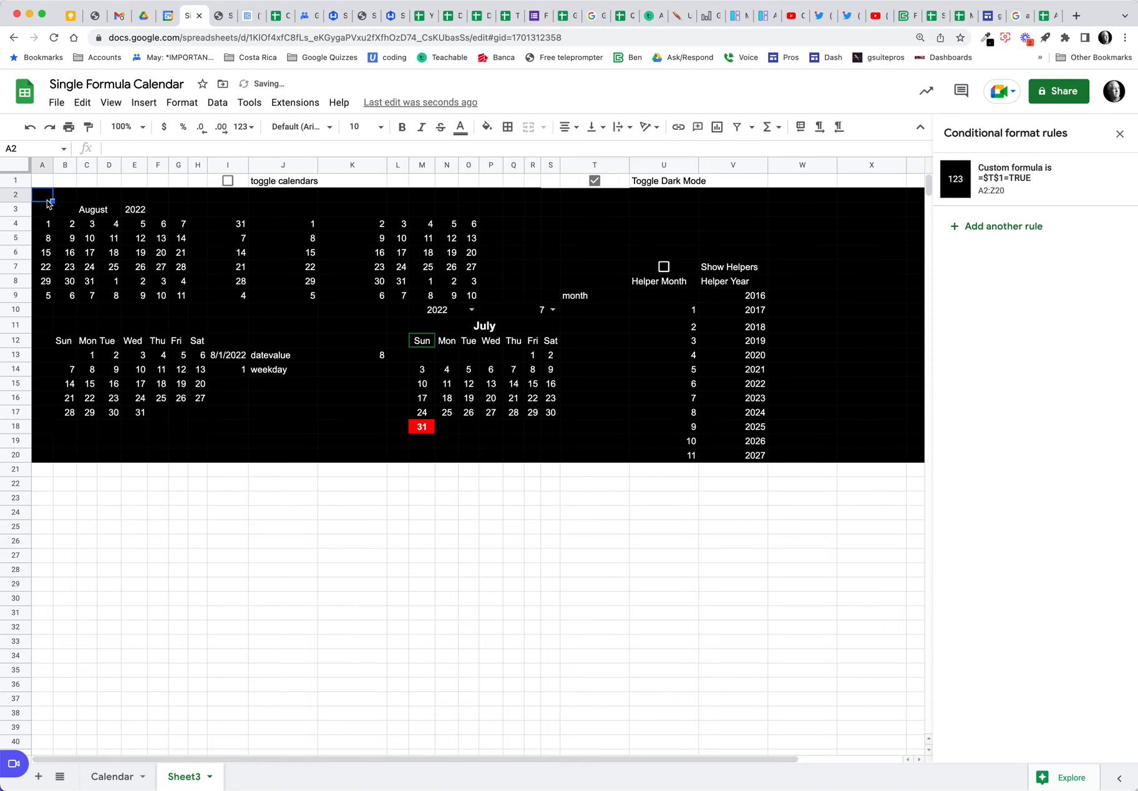
pyautogui.click(1009, 179)
# Step: Change the dark-mode rule to dark grey fill with bold text, save it, and untick T1
pyautogui.click(1070, 427)
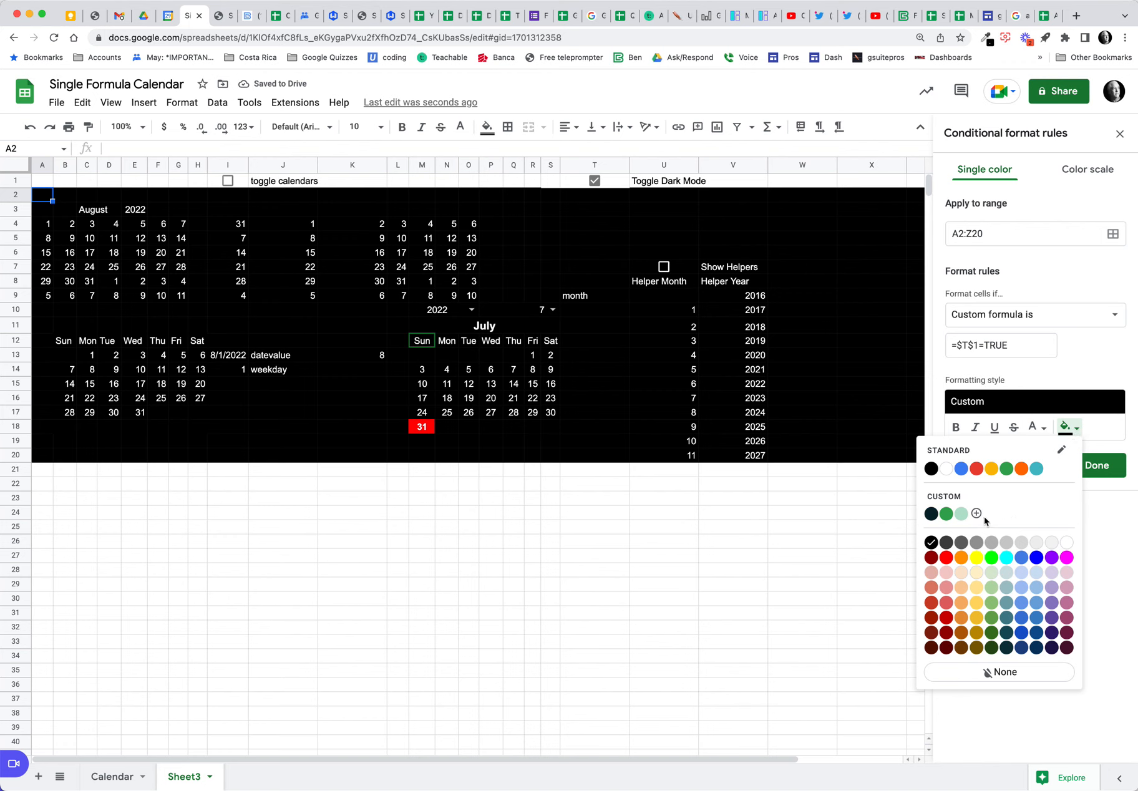
pyautogui.click(964, 545)
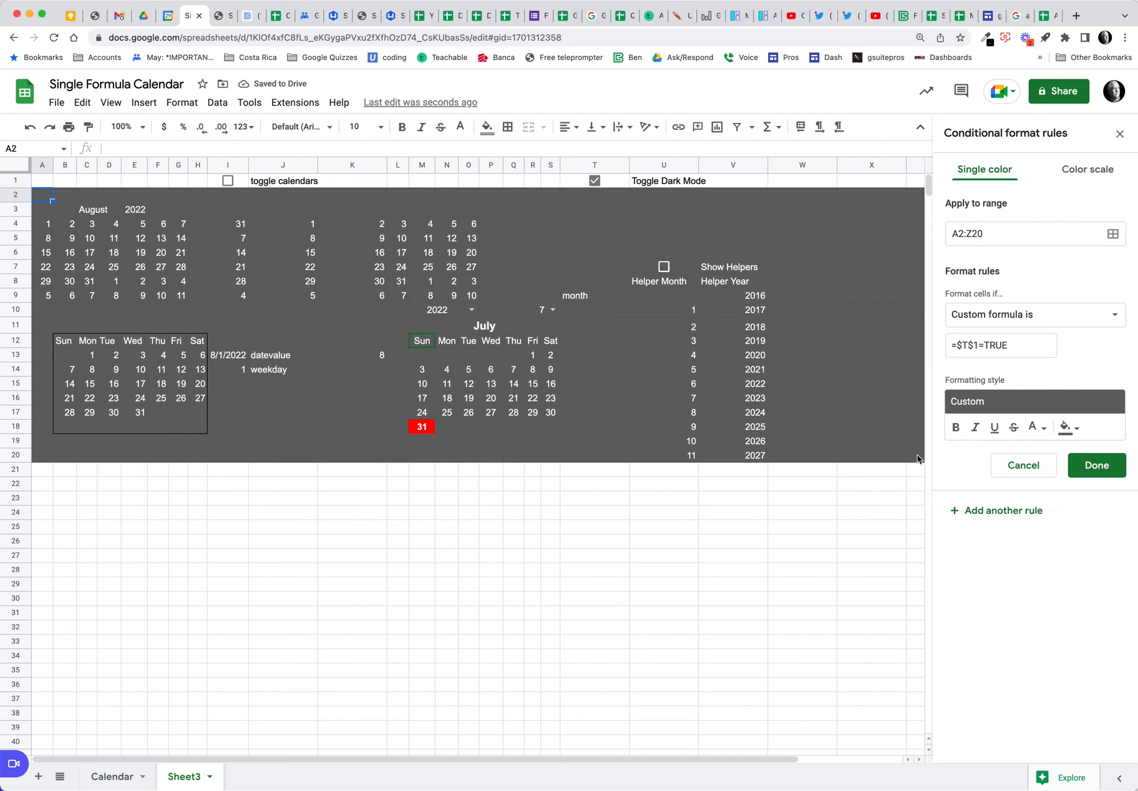
pyautogui.click(955, 428)
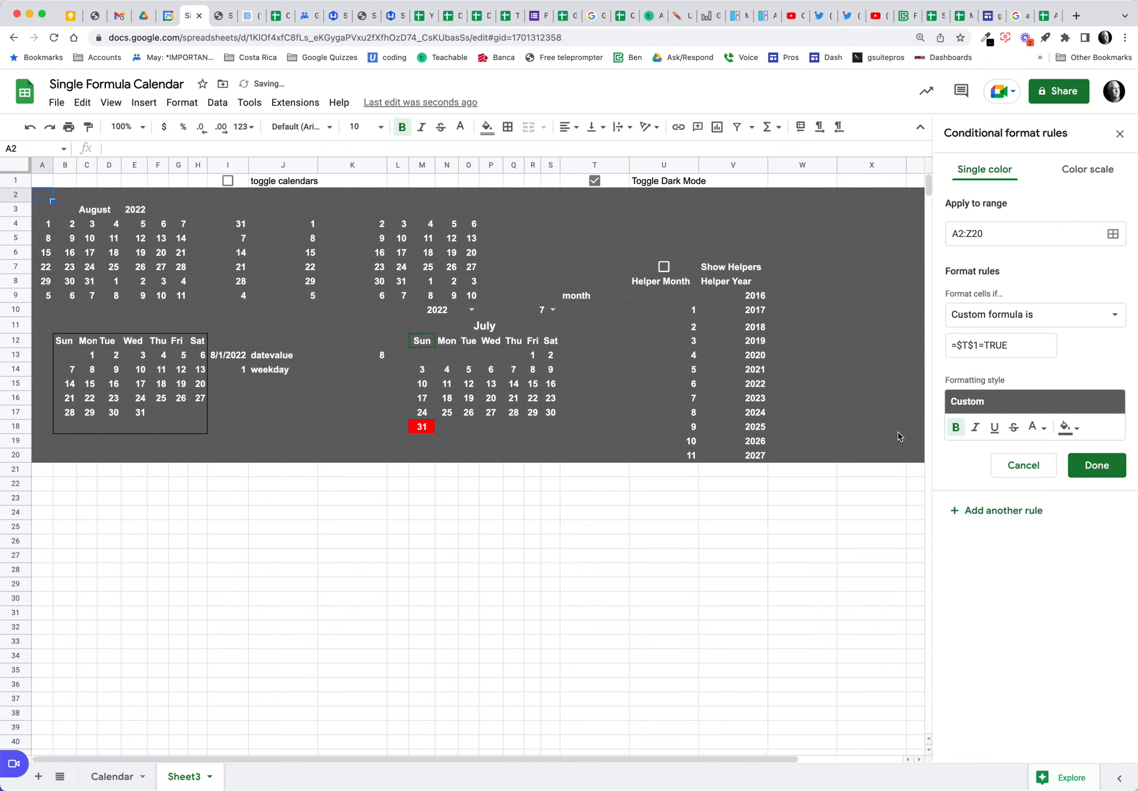
pyautogui.click(1096, 465)
pyautogui.click(594, 180)
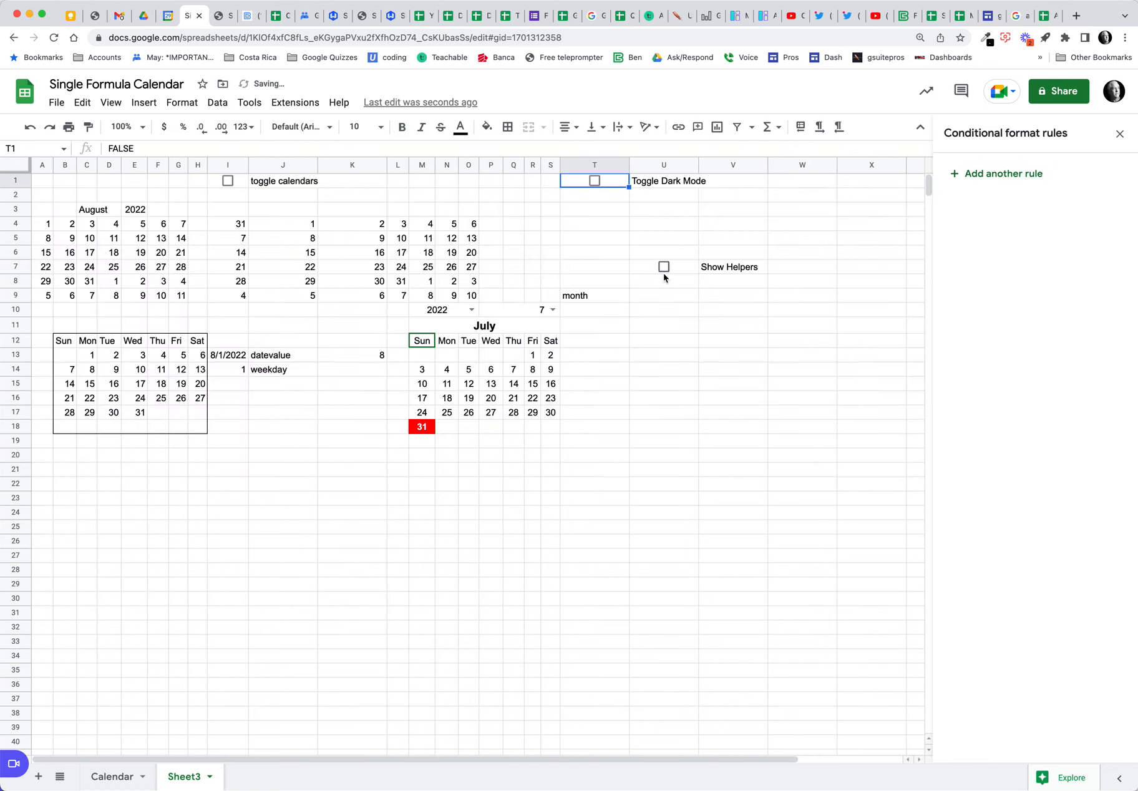
pyautogui.click(595, 181)
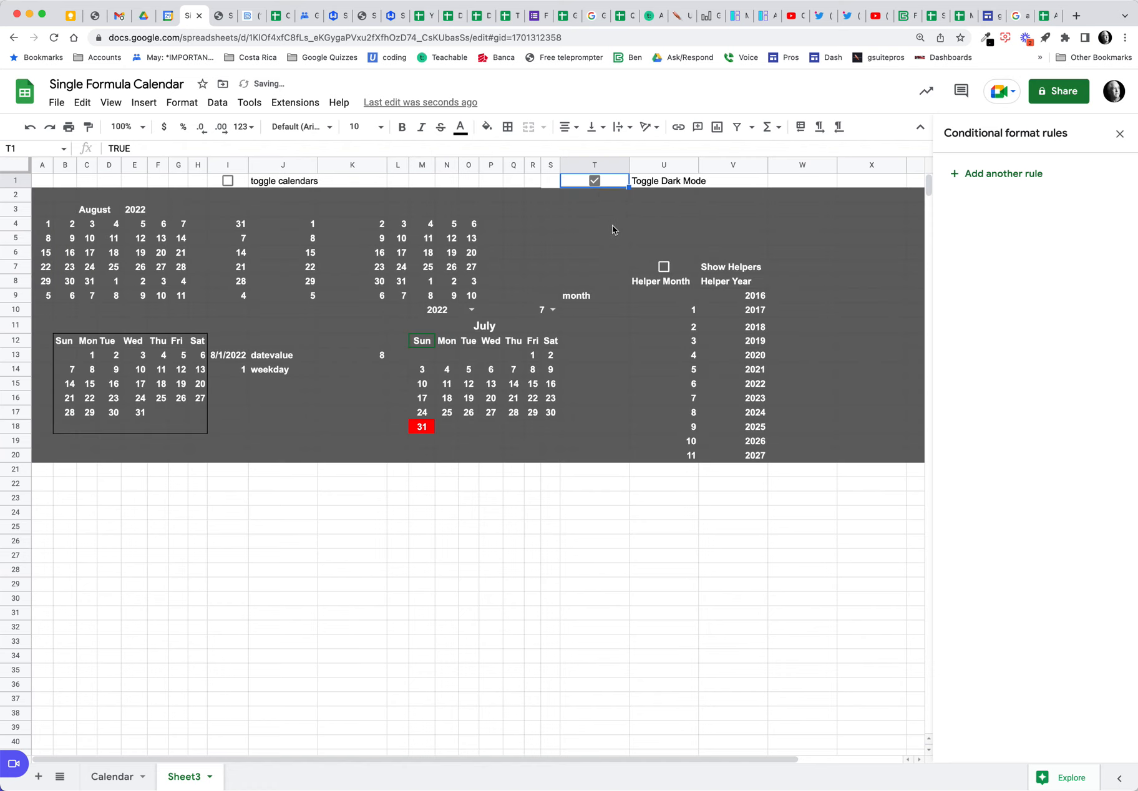
pyautogui.click(595, 181)
pyautogui.click(664, 267)
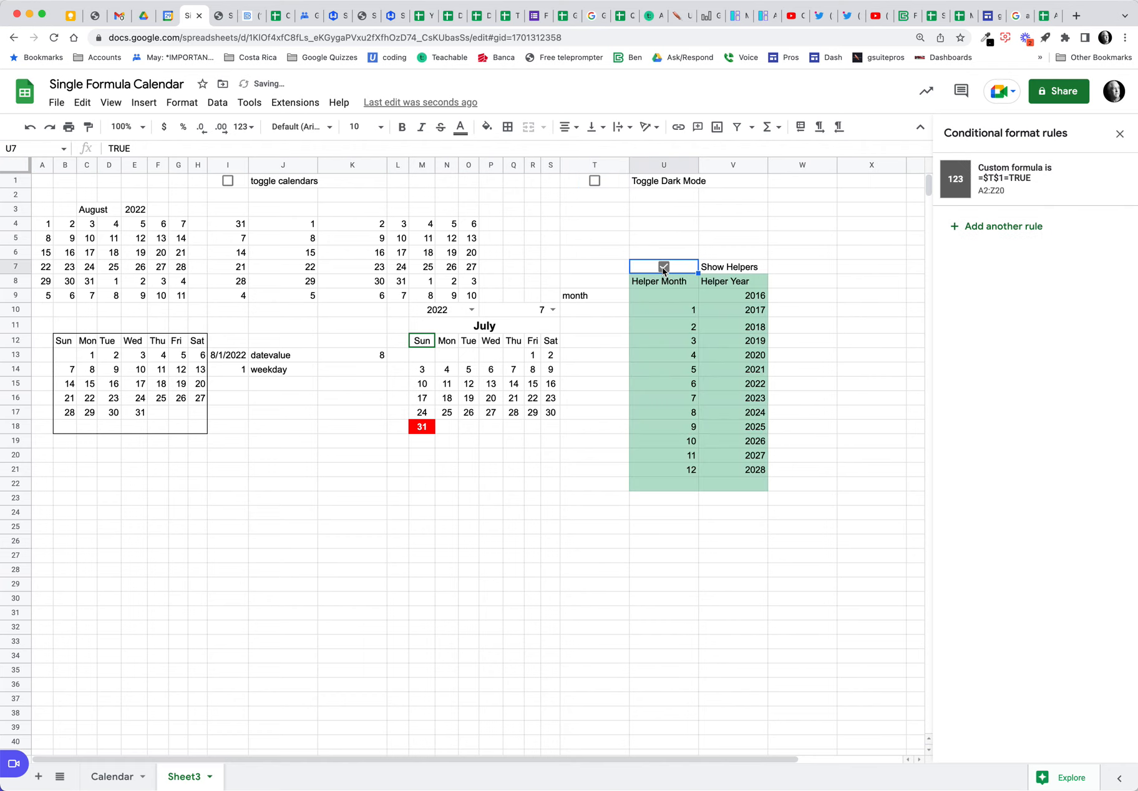
pyautogui.click(664, 267)
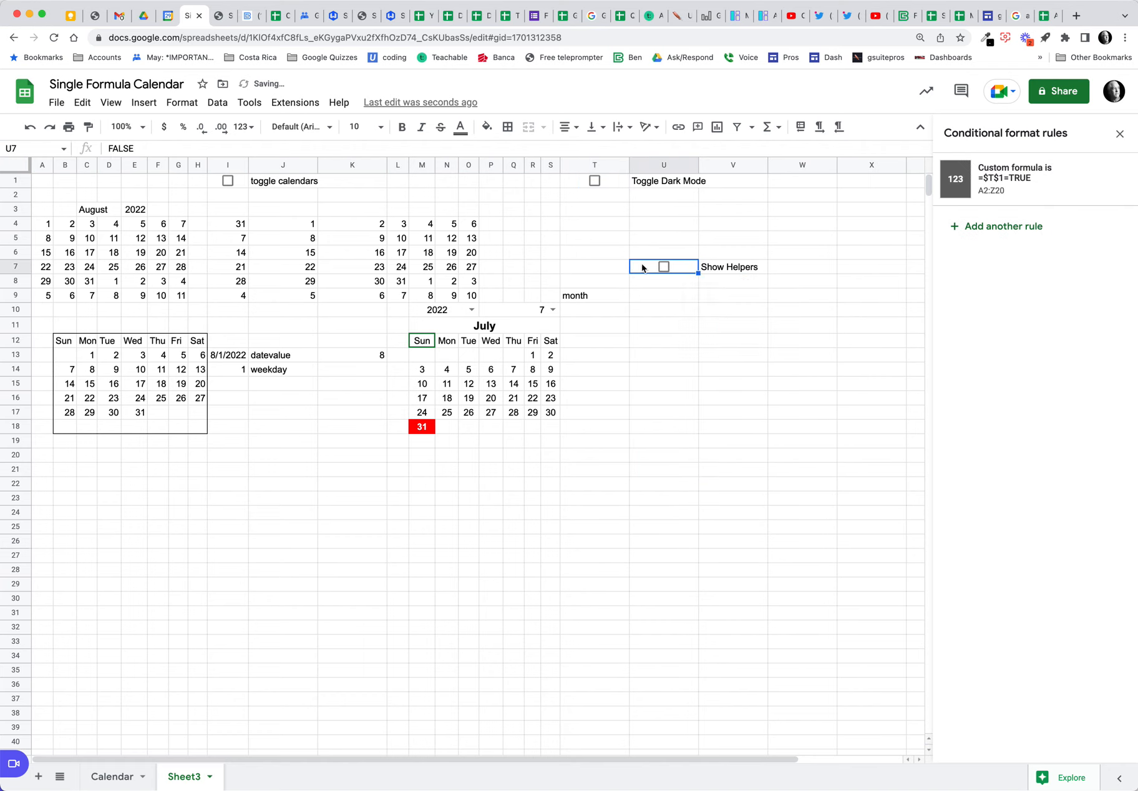
pyautogui.click(228, 181)
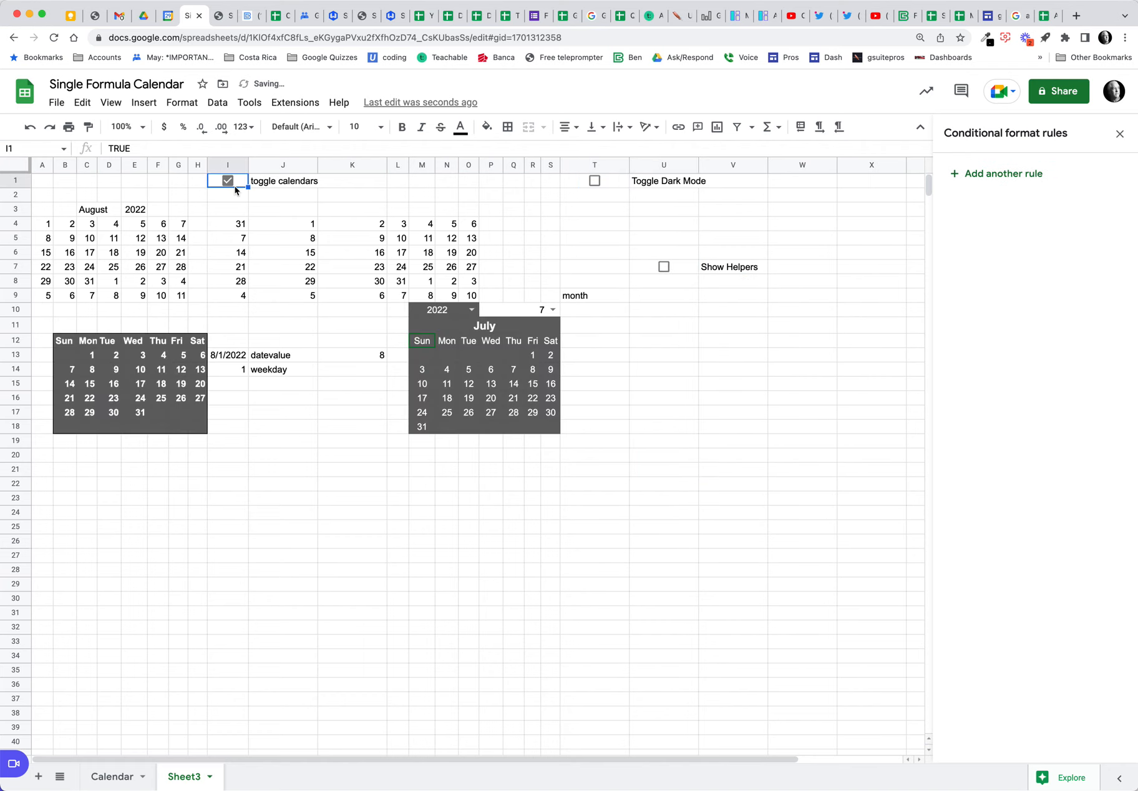
pyautogui.click(230, 183)
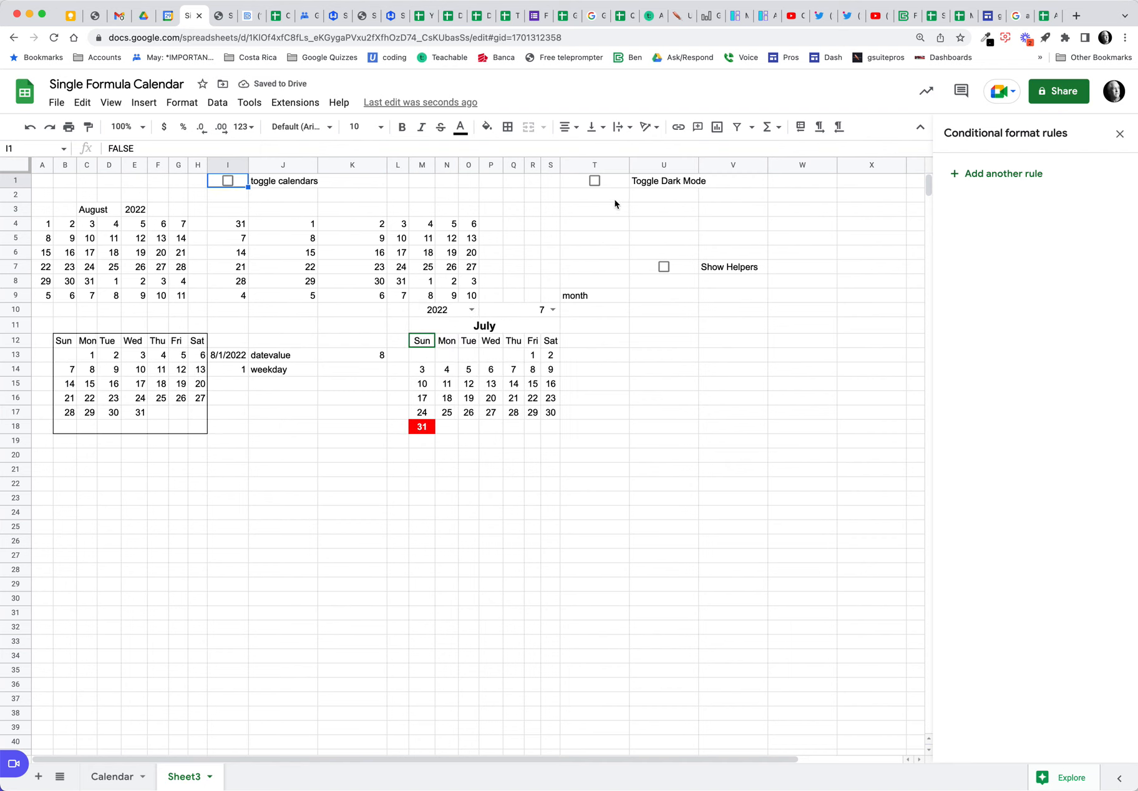
# Step: Move the Toggle Dark Mode checkbox and label to L1, then test it on and off
pyautogui.moveTo(618, 183); pyautogui.dragTo(399, 189)
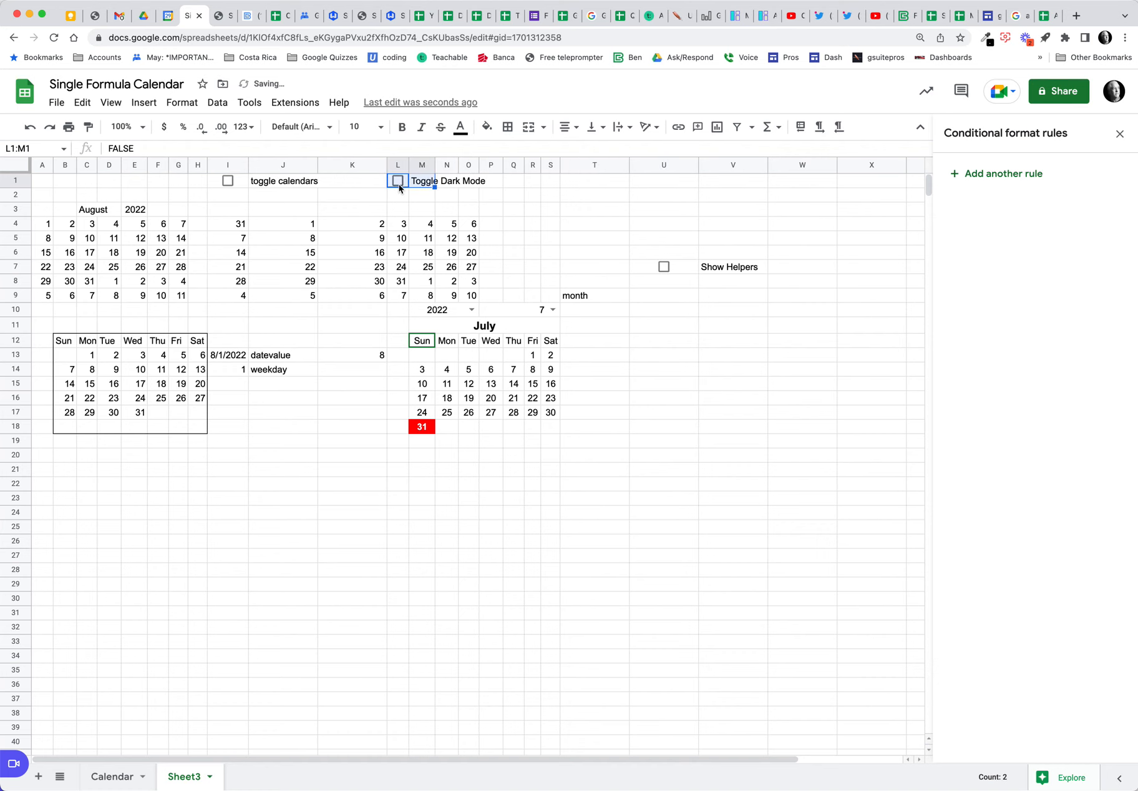
pyautogui.click(399, 183)
pyautogui.click(399, 183)
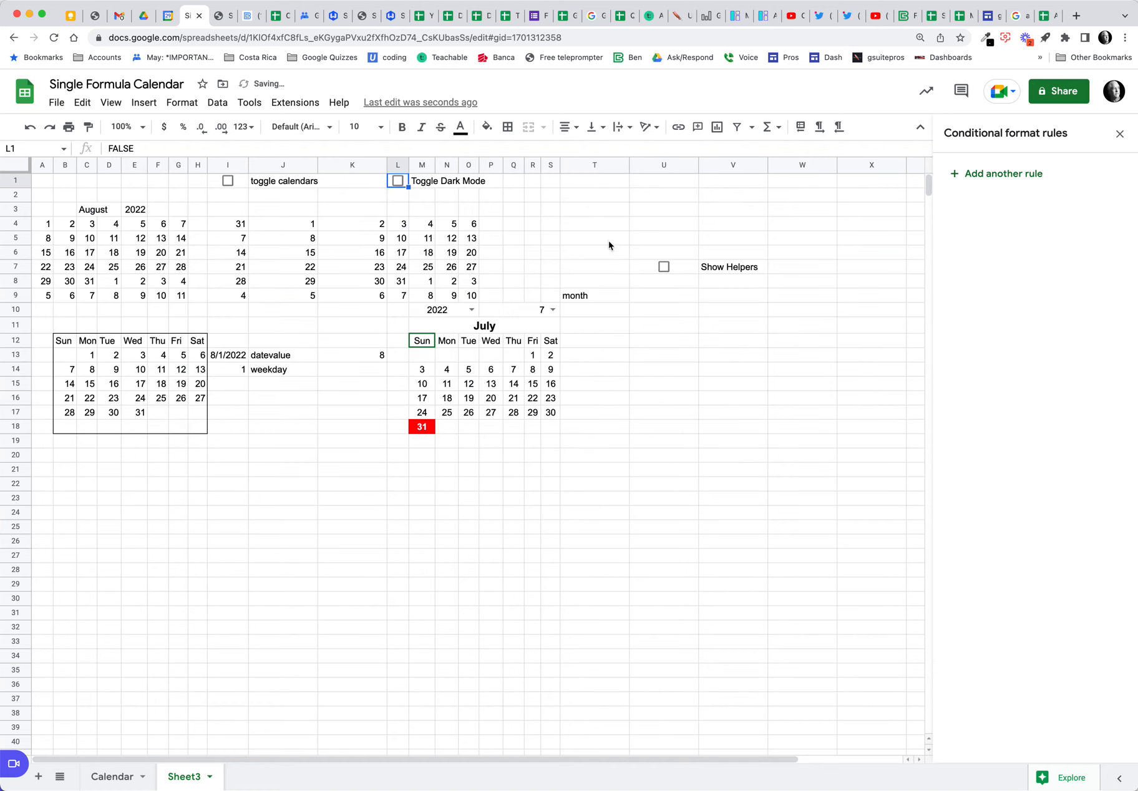
# Step: Move the Show Helpers checkbox and label to S1, then test hiding and showing helpers
pyautogui.click(659, 268)
pyautogui.moveTo(662, 267); pyautogui.dragTo(569, 197)
pyautogui.click(553, 183)
pyautogui.click(553, 182)
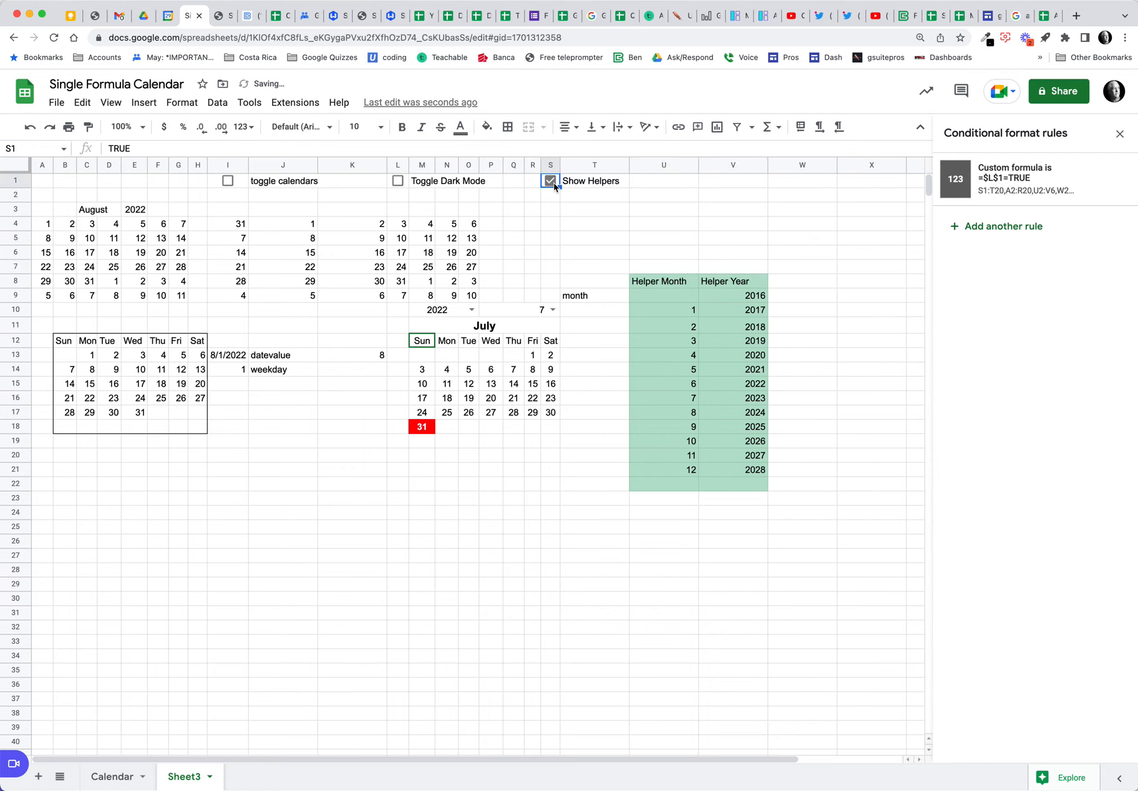
pyautogui.click(553, 182)
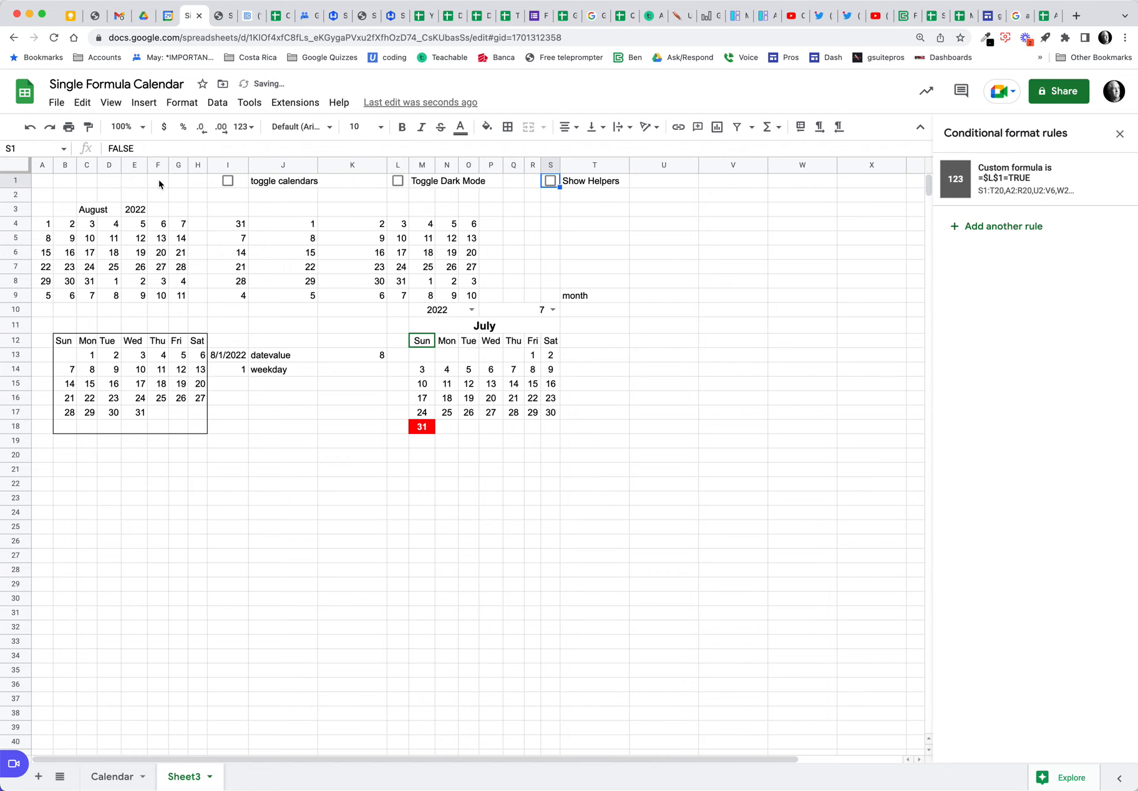
# Step: Test the I1 calendar and L1 dark mode toggles, then tick S1 to show helpers
pyautogui.click(227, 181)
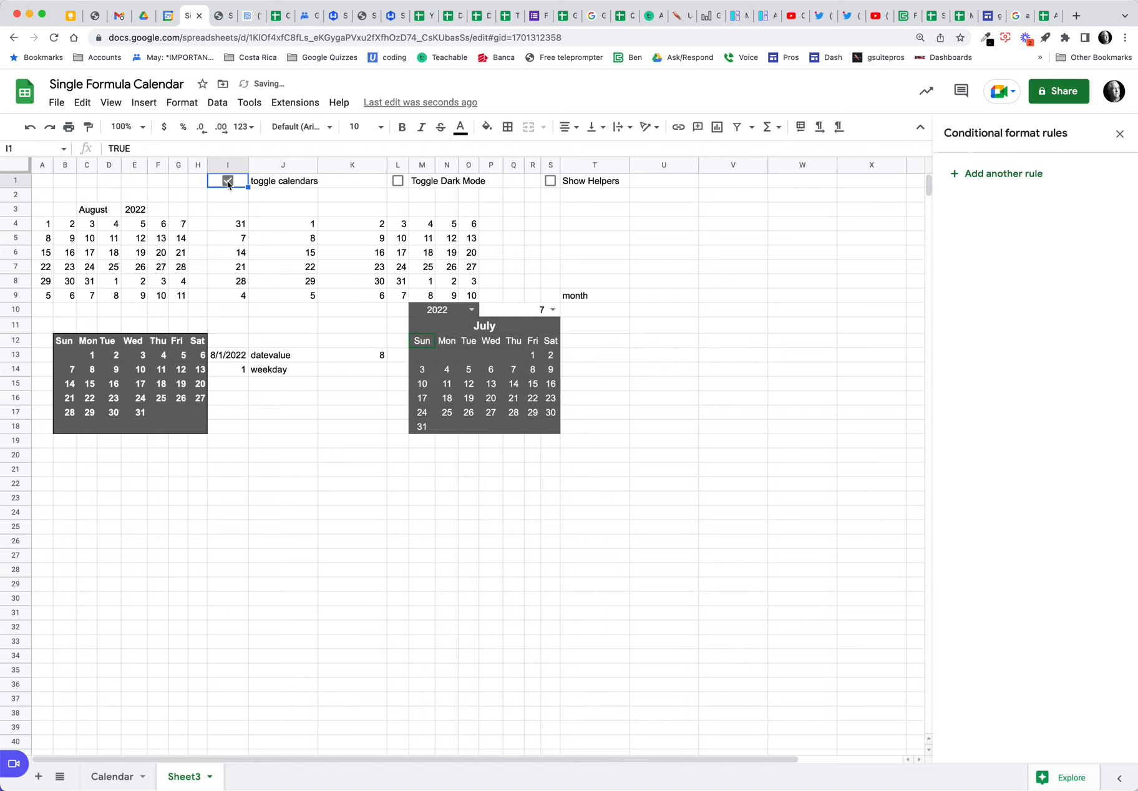
pyautogui.click(227, 181)
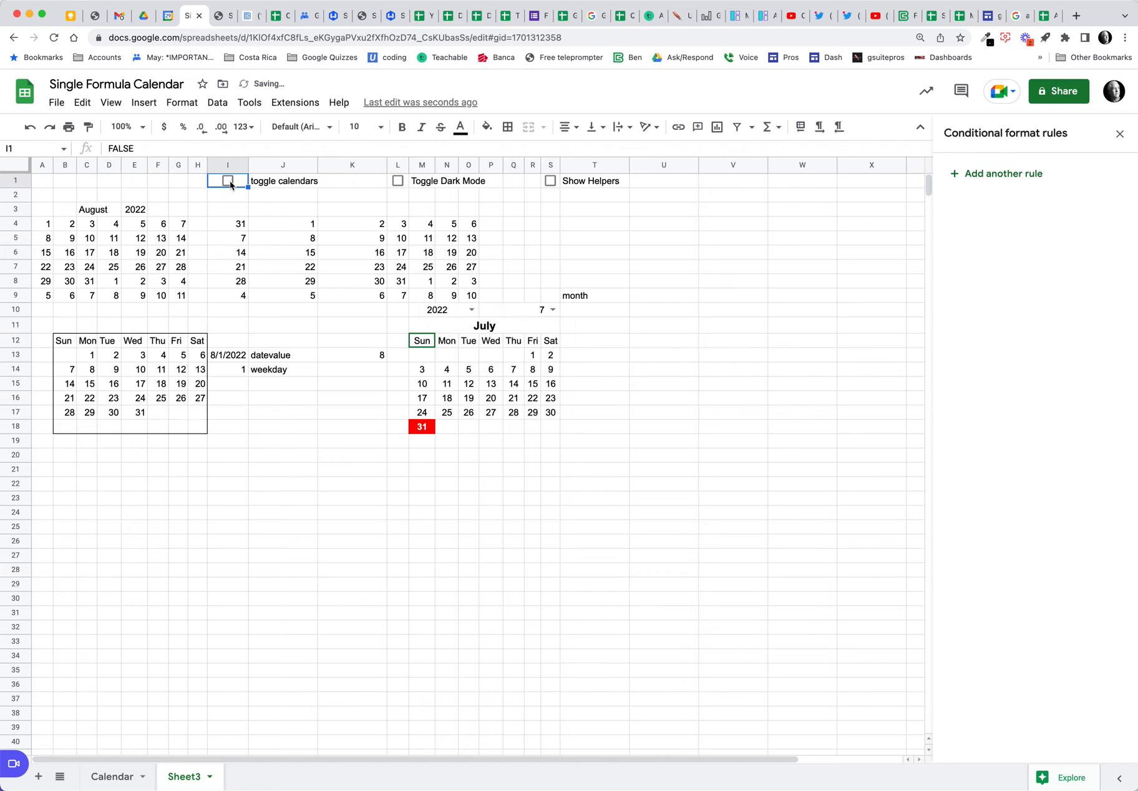
pyautogui.click(397, 182)
pyautogui.click(397, 181)
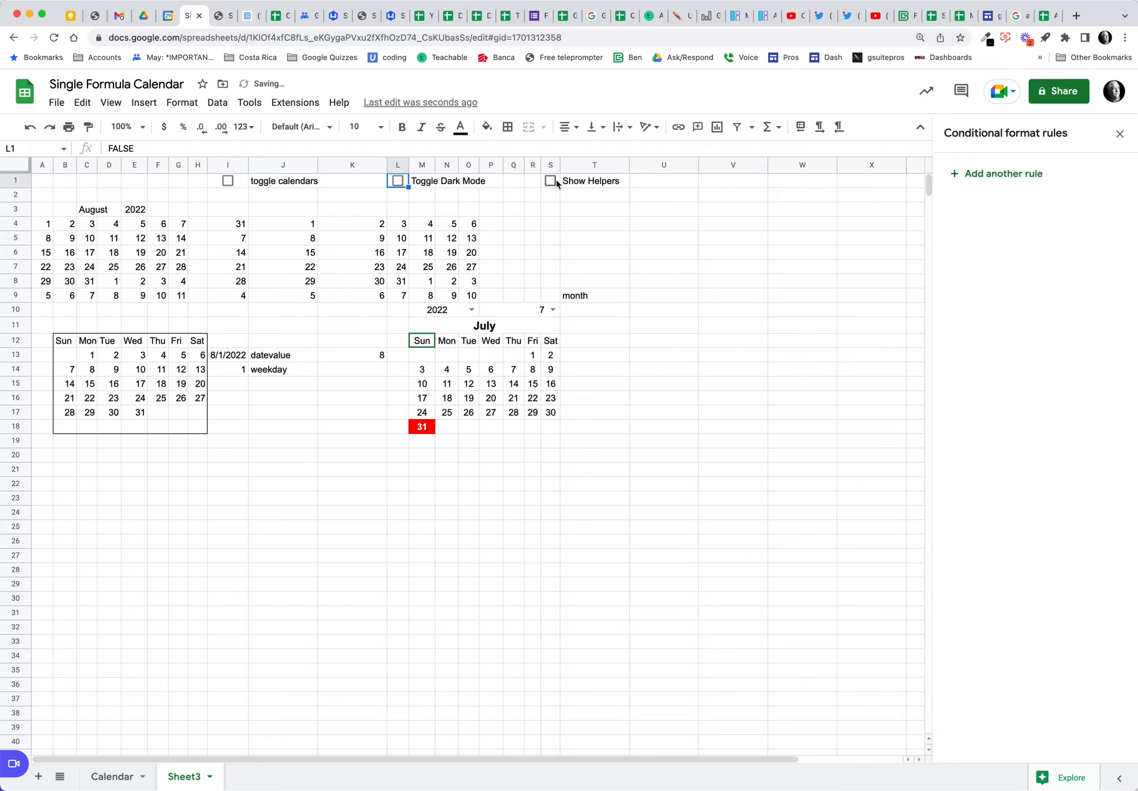
pyautogui.click(552, 181)
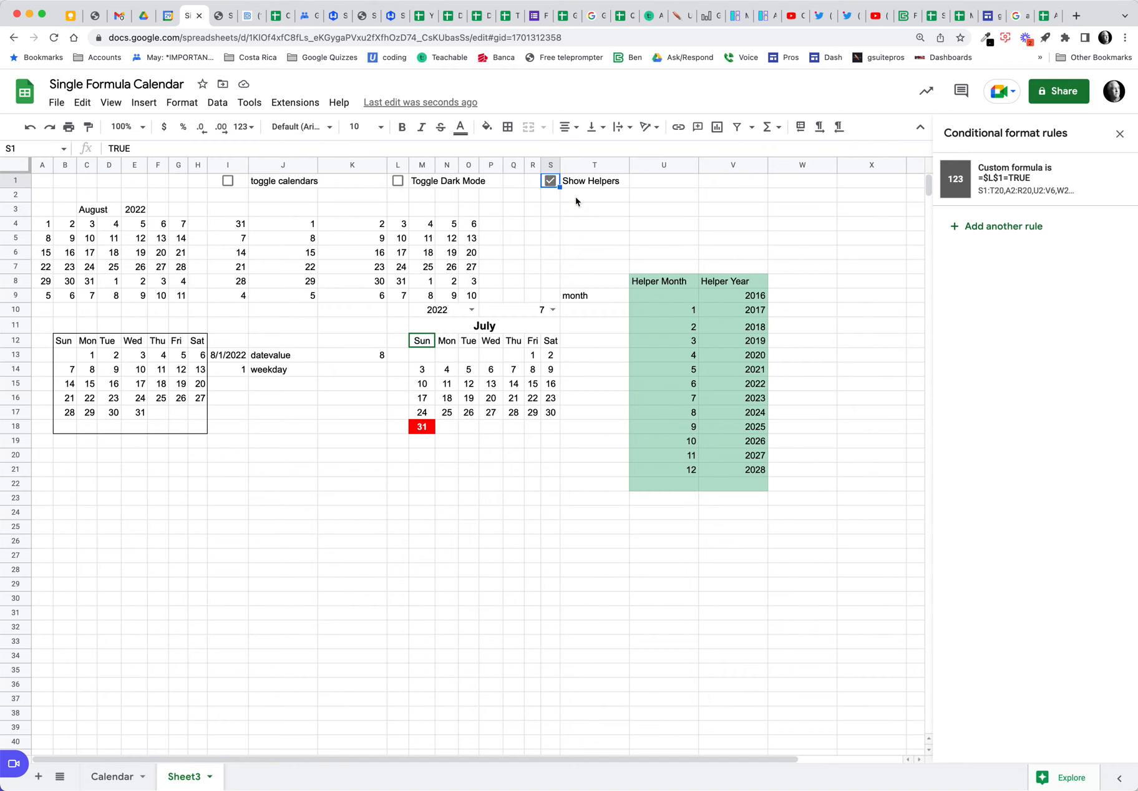
# Step: Open the conditional formatting rule, then untick and re-tick S1 to hide and show the helper lists
pyautogui.click(1015, 180)
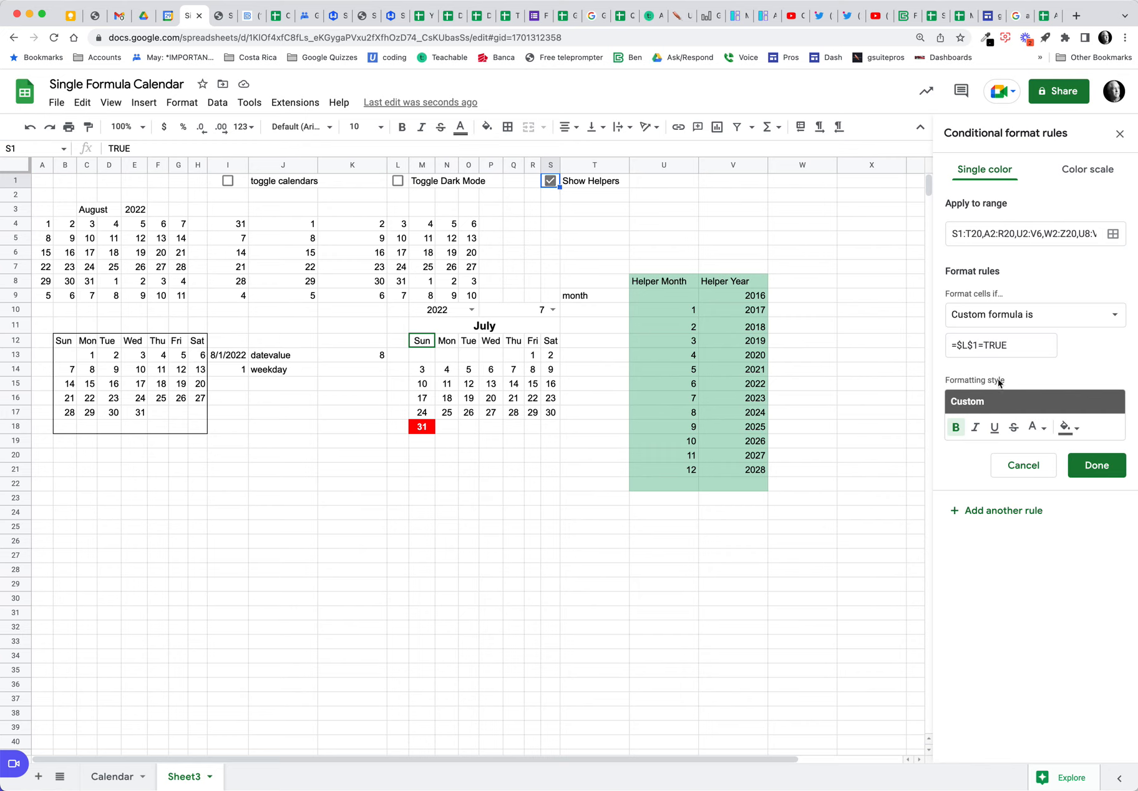
pyautogui.click(550, 181)
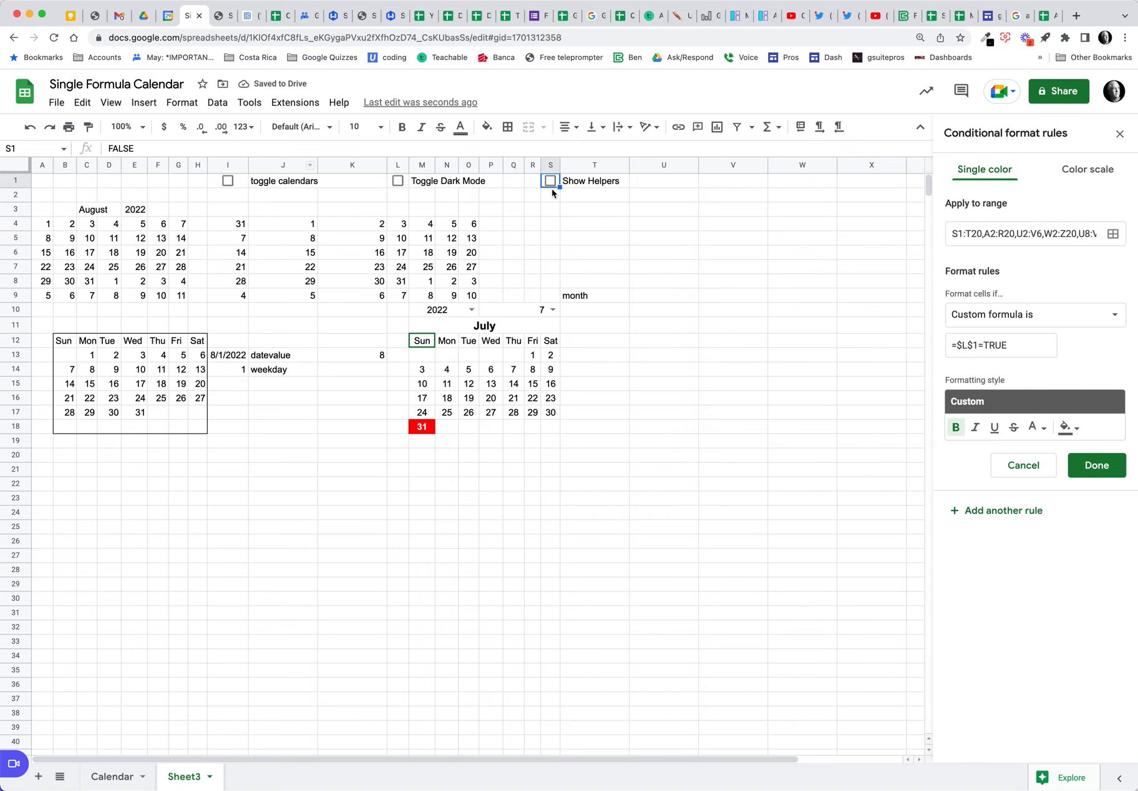
pyautogui.click(552, 183)
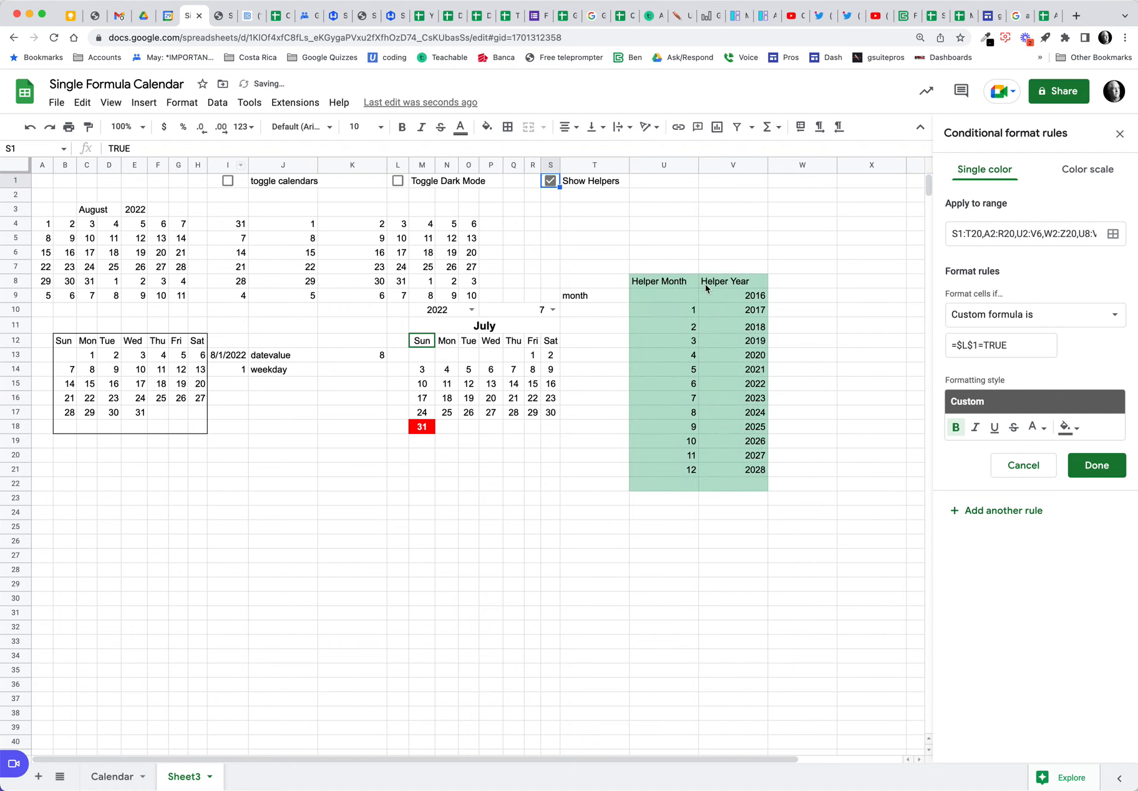